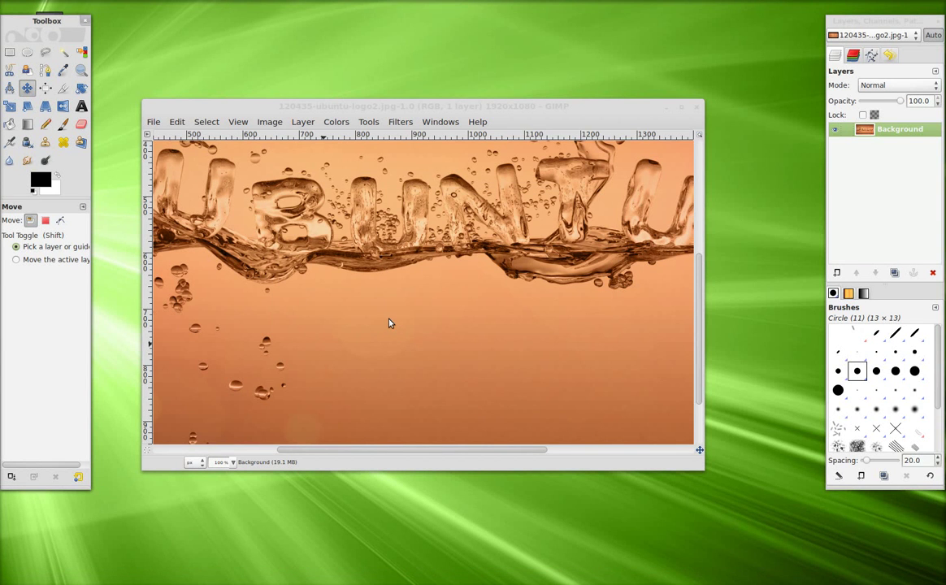
Step: Move and enlarge the image window, scroll right to the hanging logo drop, and pick the Clone tool
{"action": "key", "text": "alt+F2"}
{"action": "key", "text": "Return"}
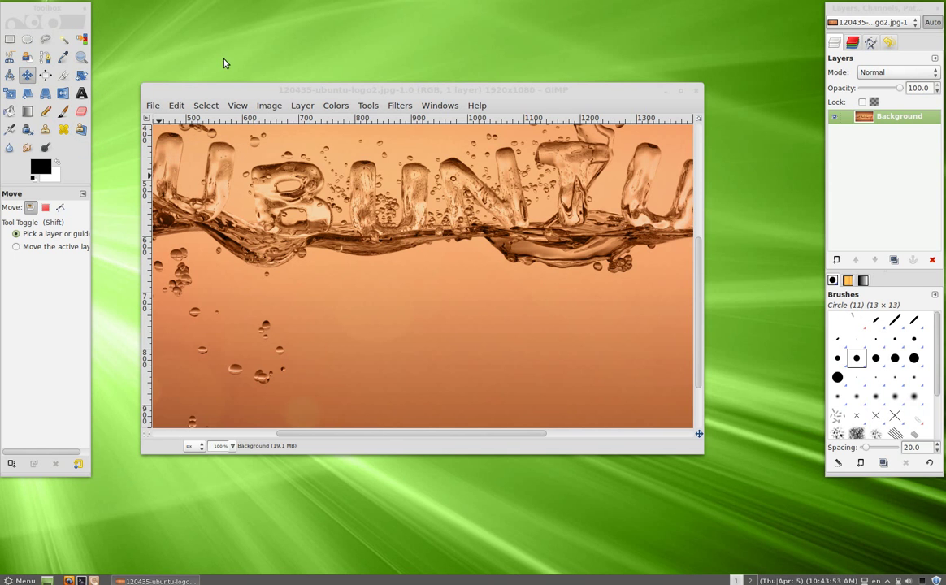
{"action": "left_click", "coordinate": [282, 95]}
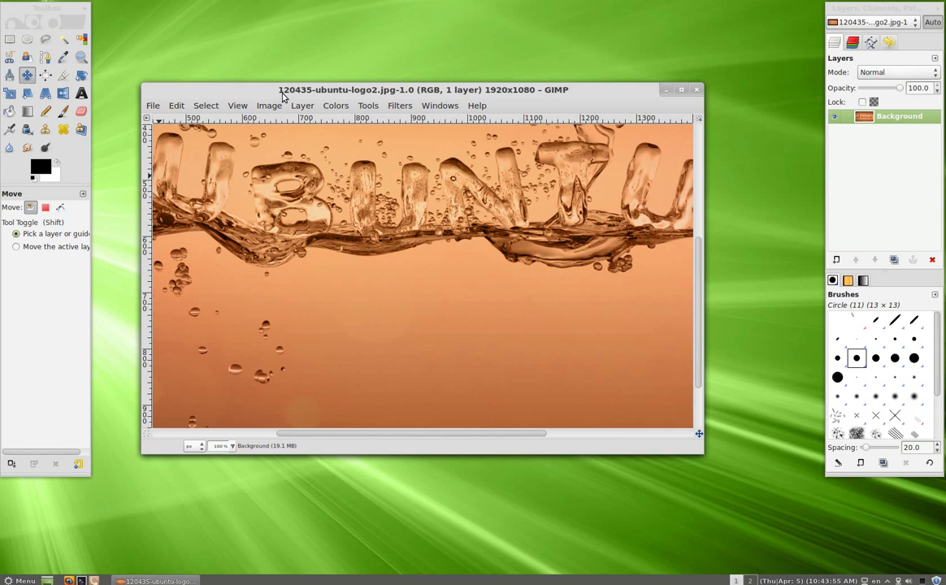
{"action": "left_click_drag", "start_coordinate": [282, 95], "coordinate": [239, 45]}
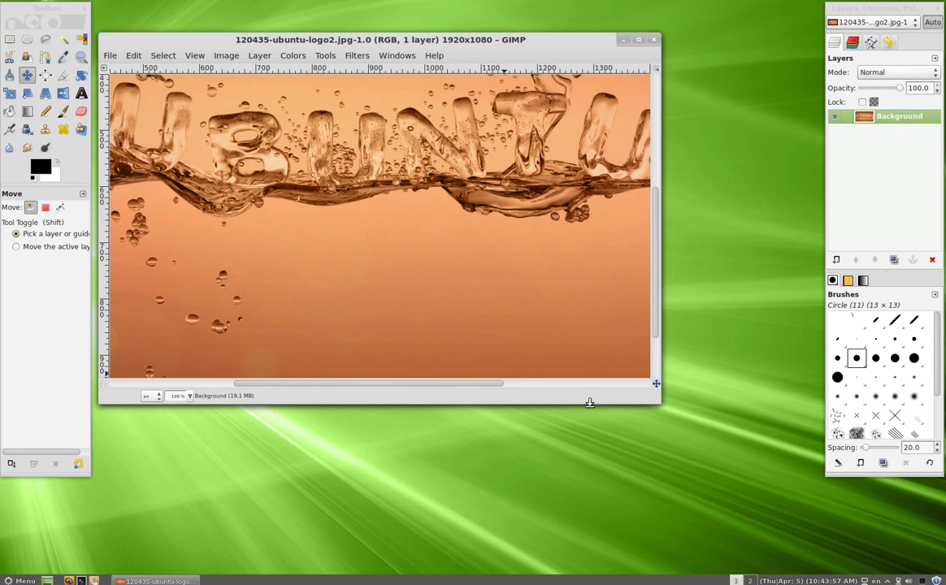
{"action": "left_click_drag", "start_coordinate": [655, 400], "coordinate": [799, 514]}
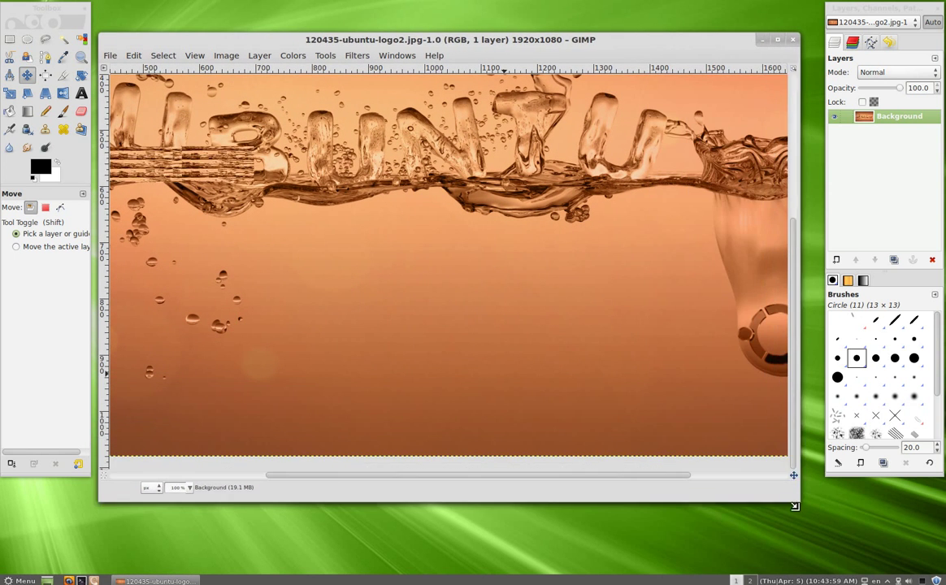
{"action": "left_click_drag", "start_coordinate": [585, 491], "coordinate": [652, 488]}
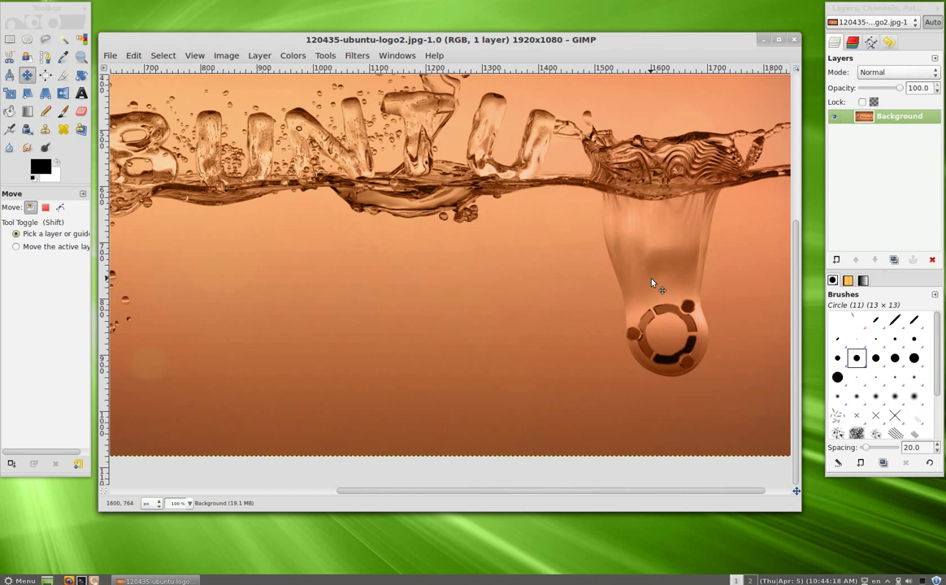
{"action": "left_click", "coordinate": [28, 128]}
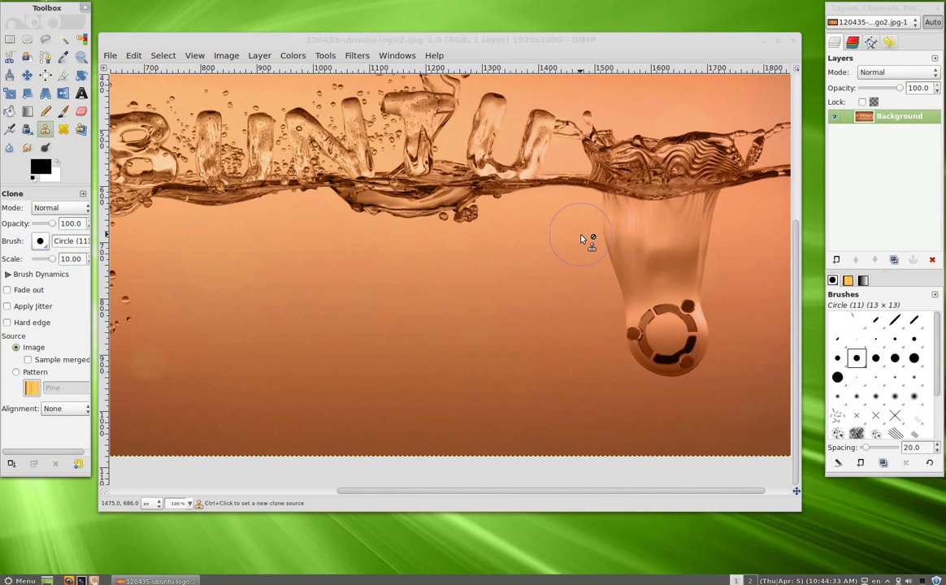
Step: Draw a 141×443 px rectangular selection on the plain background left of the drop
{"action": "left_click", "coordinate": [7, 45]}
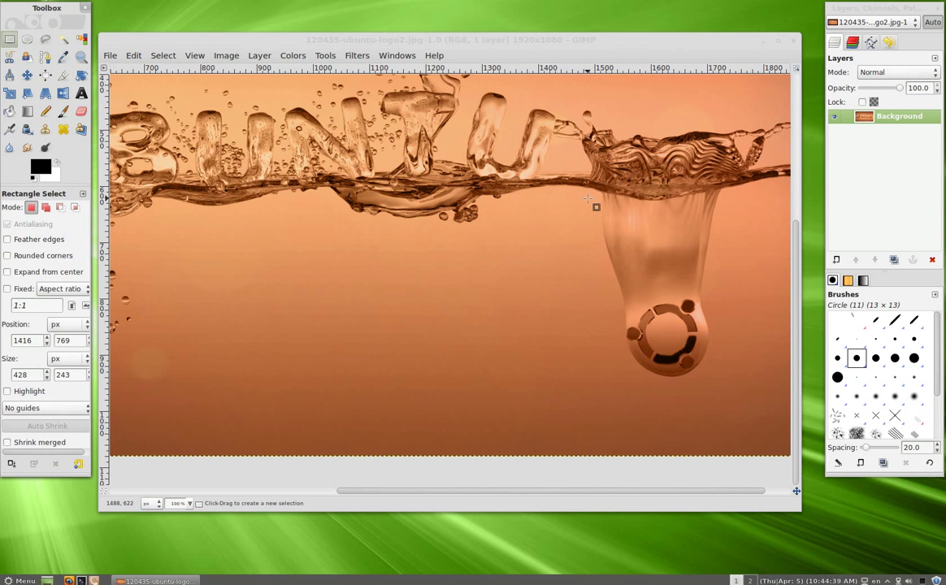
{"action": "mouse_move", "coordinate": [590, 197]}
{"action": "left_mouse_down"}
{"action": "mouse_move", "coordinate": [496, 340]}
{"action": "mouse_move", "coordinate": [508, 429]}
{"action": "left_mouse_up"}
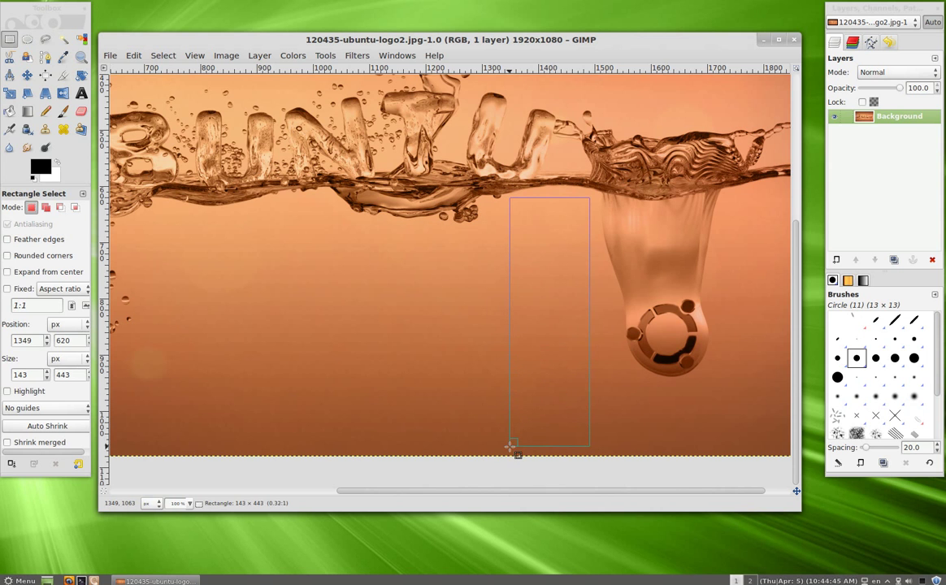
{"action": "left_click_drag", "start_coordinate": [508, 429], "coordinate": [512, 443]}
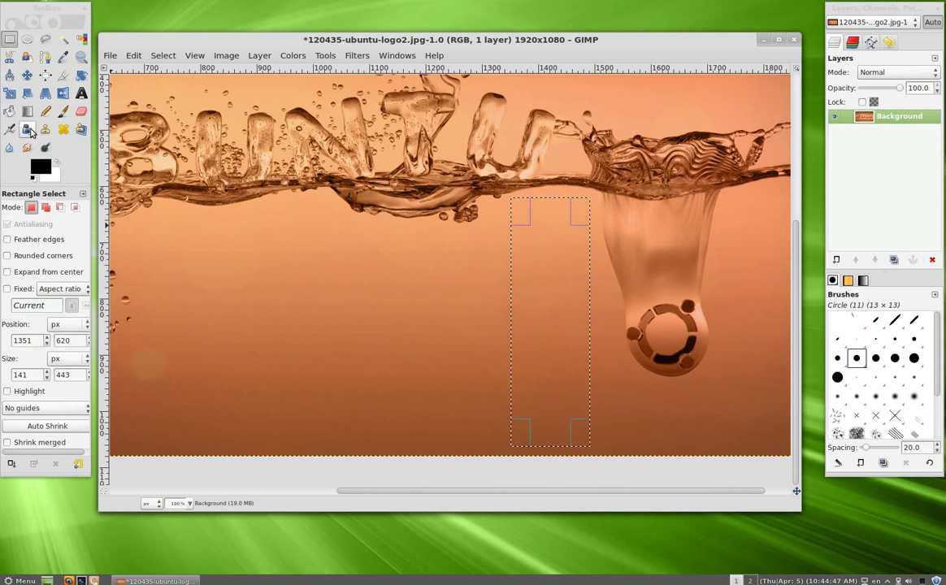
Step: Set the hanging drop's funnel as clone source and raise the clone brush scale to 3.98
{"action": "left_click", "coordinate": [46, 130]}
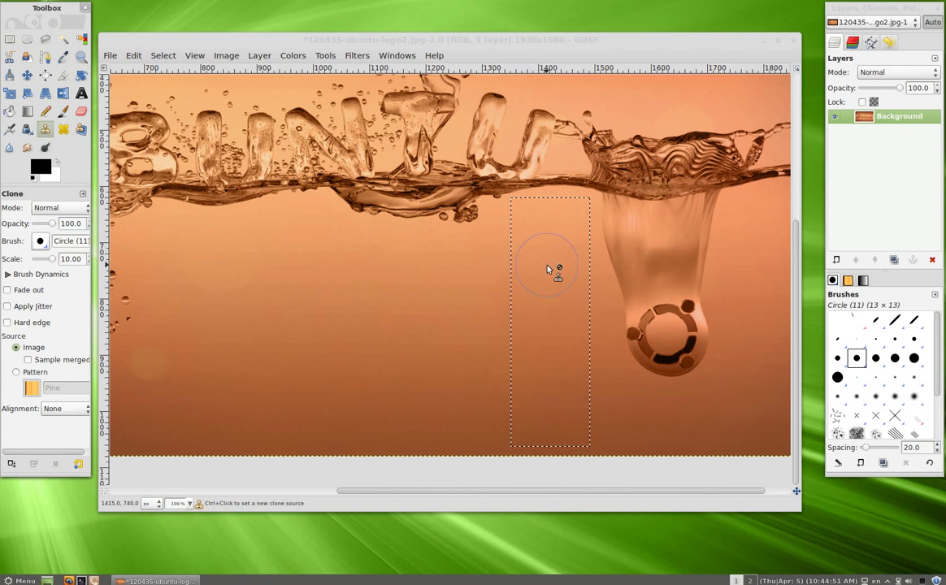
{"action": "left_click", "coordinate": [40, 239]}
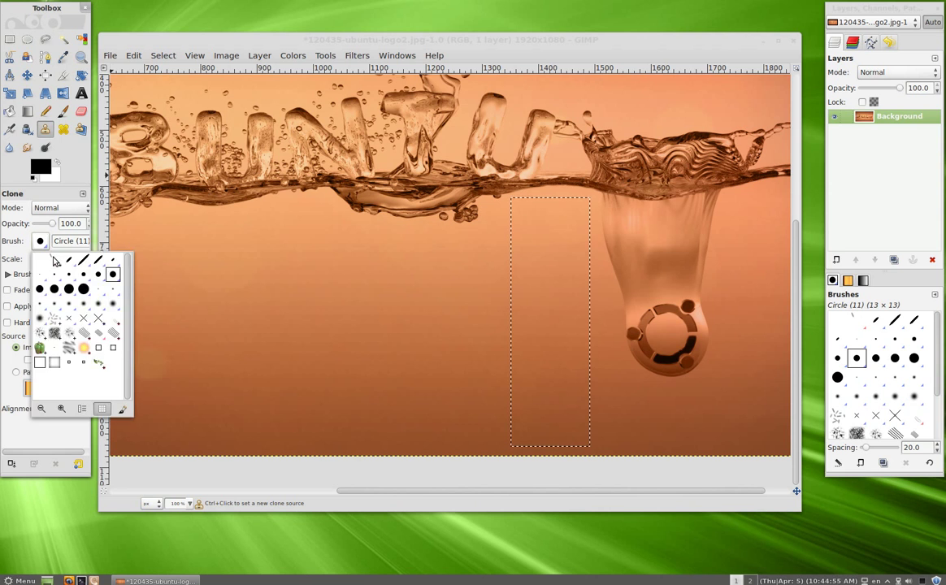
{"action": "left_click_drag", "start_coordinate": [57, 263], "coordinate": [36, 260]}
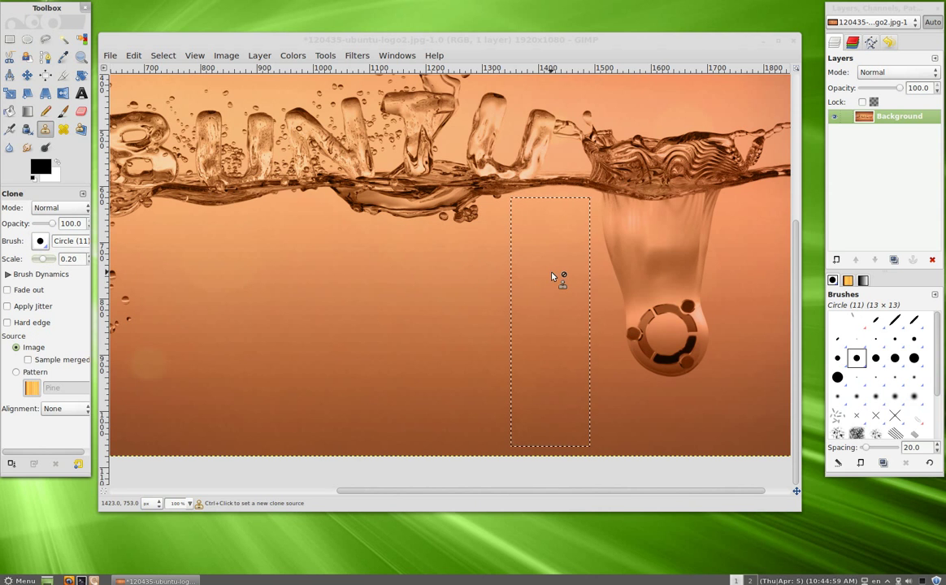
{"action": "key", "text": "ctrl"}
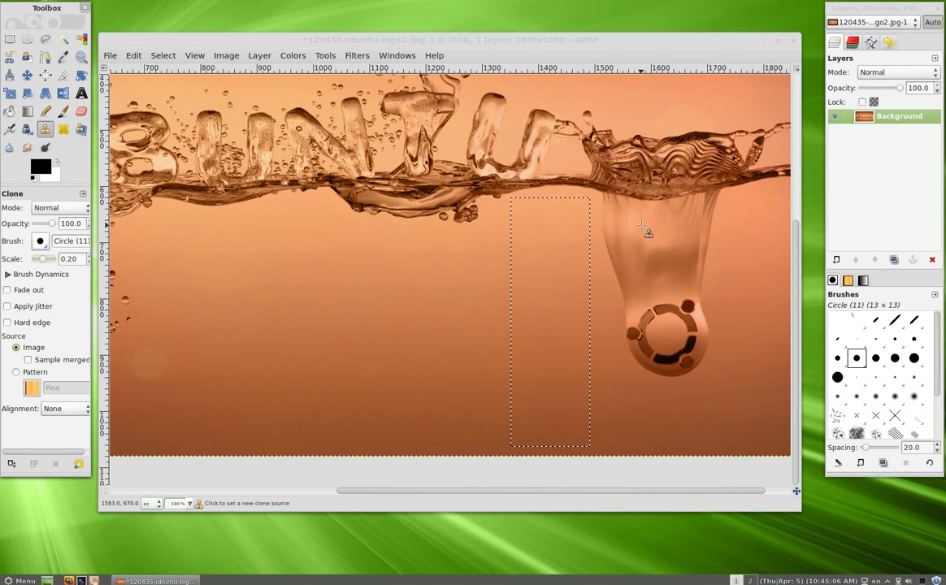
{"action": "left_click", "coordinate": [551, 230], "text": "ctrl"}
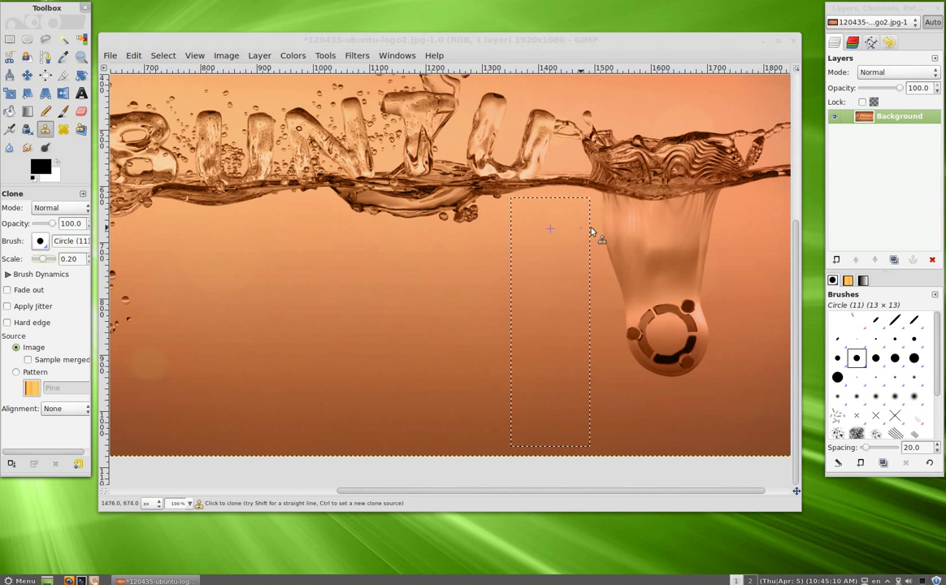
{"action": "left_click_drag", "start_coordinate": [36, 259], "coordinate": [47, 260]}
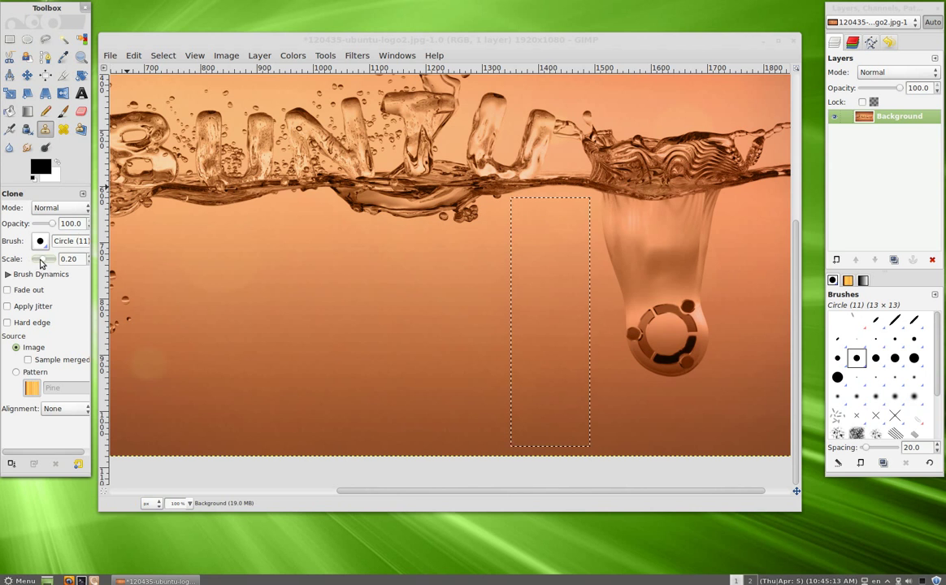
Step: Pick a new clone source beside the drop and clear the rectangular selection
{"action": "left_click", "coordinate": [605, 232]}
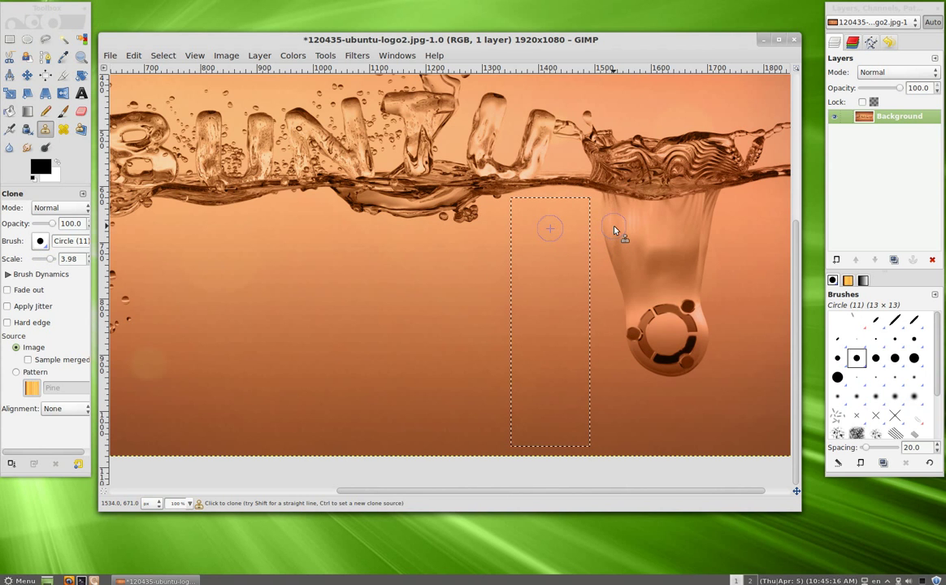
{"action": "key", "text": "ctrl"}
{"action": "key", "text": "ctrl+shift+a"}
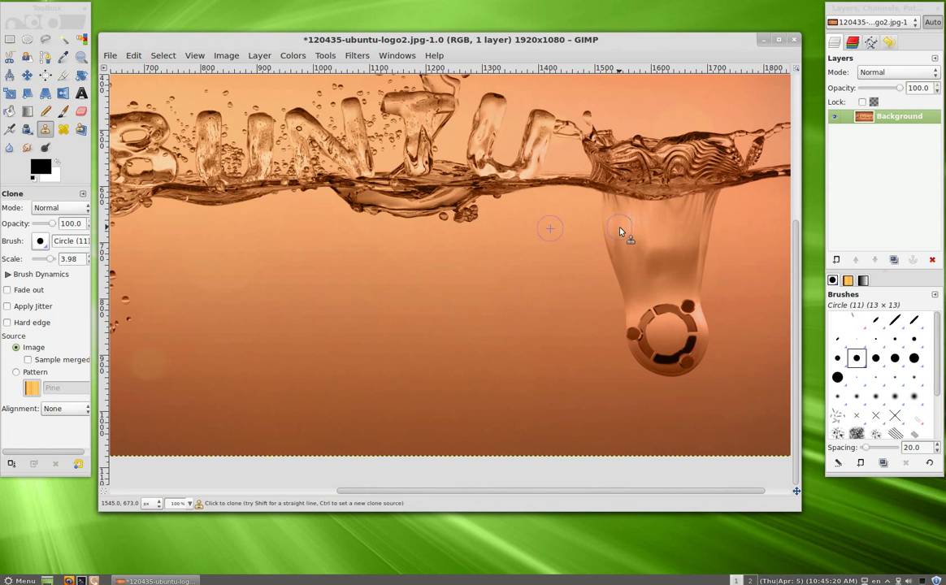
Step: Paint two trial clone strokes over the drop, undo both, and maximise the image window
{"action": "mouse_move", "coordinate": [619, 236]}
{"action": "left_mouse_down"}
{"action": "mouse_move", "coordinate": [711, 233]}
{"action": "mouse_move", "coordinate": [611, 202]}
{"action": "mouse_move", "coordinate": [647, 217]}
{"action": "mouse_move", "coordinate": [608, 212]}
{"action": "mouse_move", "coordinate": [634, 215]}
{"action": "mouse_move", "coordinate": [613, 243]}
{"action": "mouse_move", "coordinate": [622, 283]}
{"action": "mouse_move", "coordinate": [632, 252]}
{"action": "mouse_move", "coordinate": [698, 251]}
{"action": "mouse_move", "coordinate": [665, 271]}
{"action": "mouse_move", "coordinate": [728, 281]}
{"action": "mouse_move", "coordinate": [721, 275]}
{"action": "mouse_move", "coordinate": [680, 359]}
{"action": "mouse_move", "coordinate": [682, 284]}
{"action": "mouse_move", "coordinate": [646, 354]}
{"action": "mouse_move", "coordinate": [678, 361]}
{"action": "mouse_move", "coordinate": [654, 374]}
{"action": "left_mouse_up"}
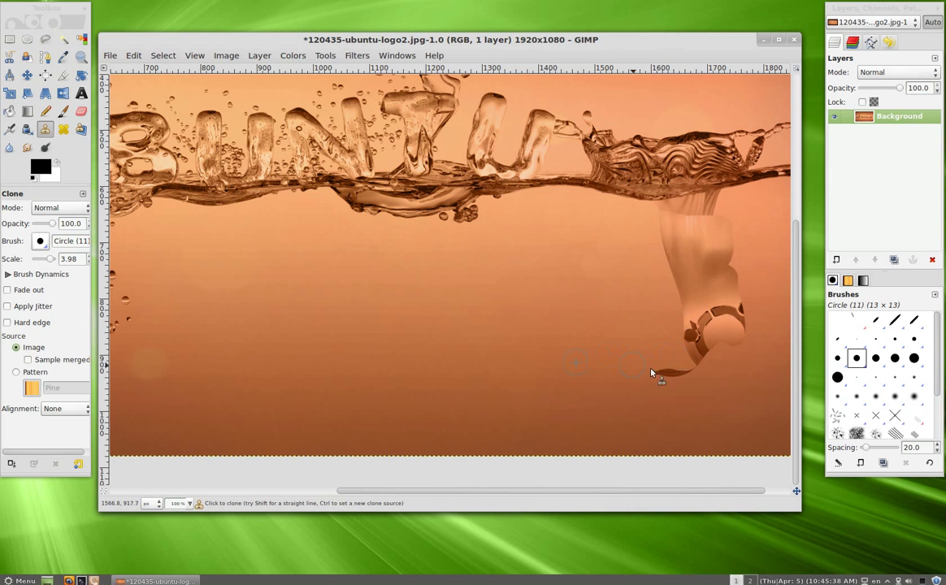
{"action": "left_click_drag", "start_coordinate": [660, 229], "coordinate": [693, 212]}
{"action": "key", "text": "ctrl+z"}
{"action": "key", "text": "ctrl+z"}
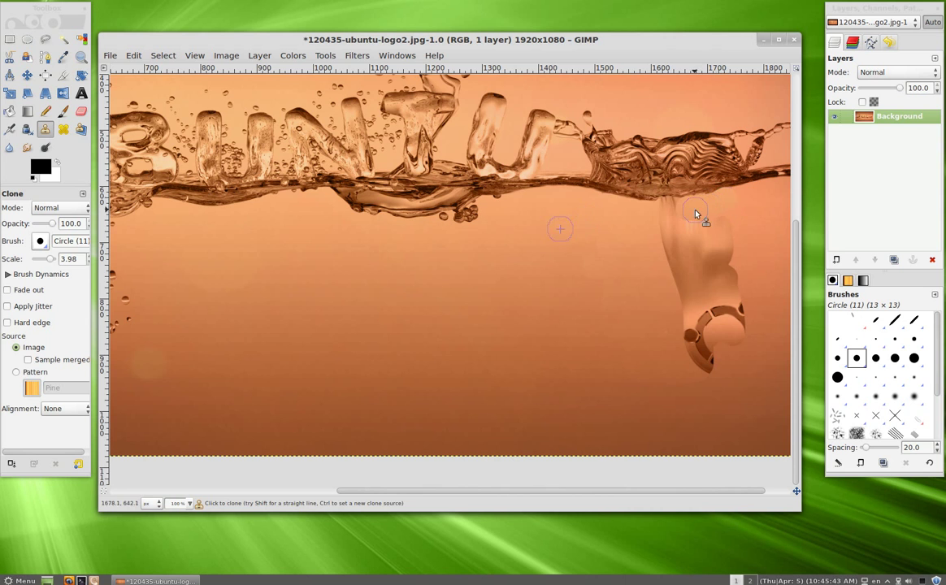
{"action": "key", "text": "ctrl+z"}
{"action": "key", "text": "ctrl+z"}
{"action": "key", "text": "ctrl+z"}
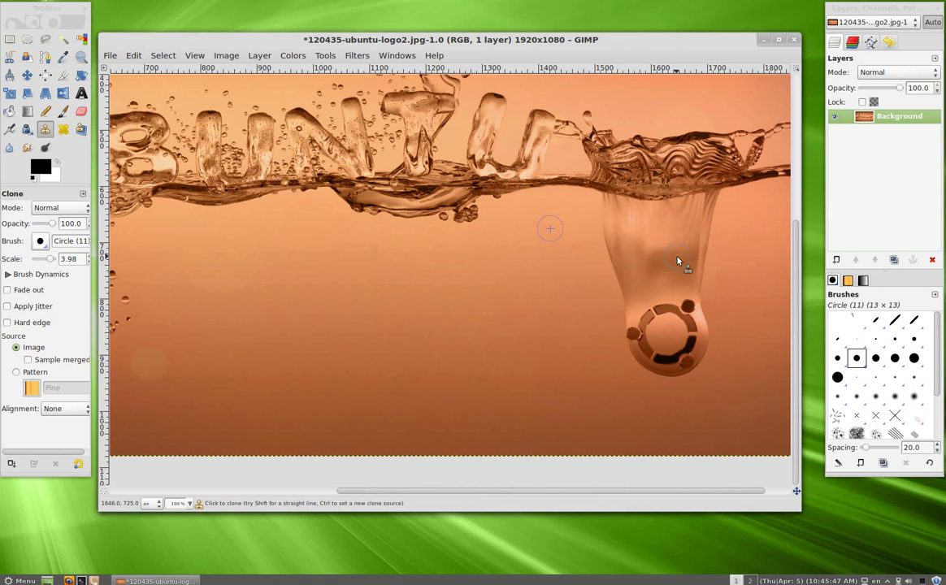
{"action": "double_click", "coordinate": [707, 36]}
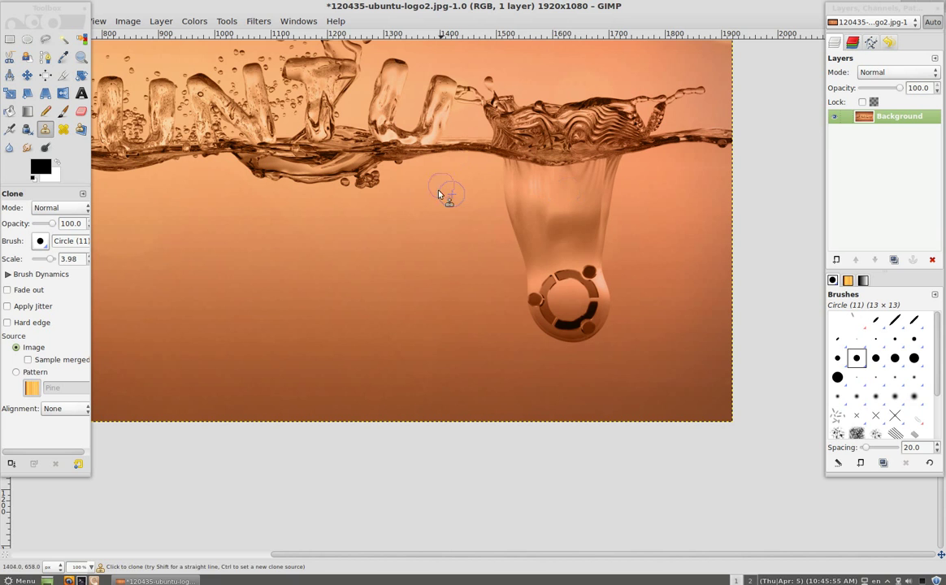
Step: Clone plain background from left of the splash over the drop's funnel and hanging streaks
{"action": "left_click", "coordinate": [390, 192], "text": "ctrl"}
{"action": "left_click_drag", "start_coordinate": [501, 199], "coordinate": [599, 199]}
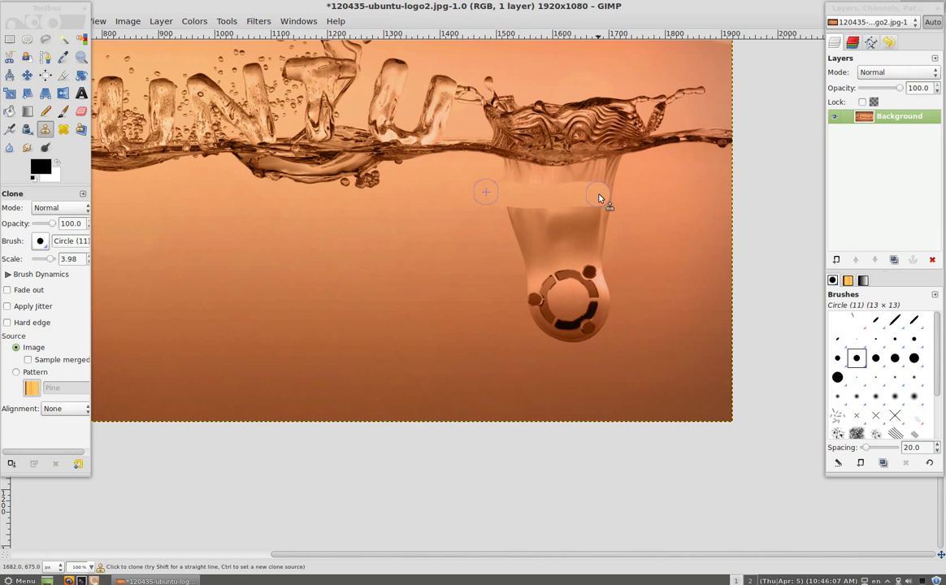
{"action": "mouse_move", "coordinate": [599, 198]}
{"action": "left_mouse_down"}
{"action": "mouse_move", "coordinate": [505, 205]}
{"action": "mouse_move", "coordinate": [596, 215]}
{"action": "mouse_move", "coordinate": [506, 231]}
{"action": "mouse_move", "coordinate": [606, 229]}
{"action": "mouse_move", "coordinate": [595, 241]}
{"action": "mouse_move", "coordinate": [518, 247]}
{"action": "mouse_move", "coordinate": [560, 322]}
{"action": "mouse_move", "coordinate": [582, 327]}
{"action": "mouse_move", "coordinate": [556, 332]}
{"action": "mouse_move", "coordinate": [591, 325]}
{"action": "mouse_move", "coordinate": [598, 262]}
{"action": "mouse_move", "coordinate": [604, 310]}
{"action": "mouse_move", "coordinate": [581, 337]}
{"action": "mouse_move", "coordinate": [560, 317]}
{"action": "mouse_move", "coordinate": [577, 289]}
{"action": "mouse_move", "coordinate": [574, 260]}
{"action": "mouse_move", "coordinate": [544, 275]}
{"action": "mouse_move", "coordinate": [565, 296]}
{"action": "mouse_move", "coordinate": [547, 265]}
{"action": "mouse_move", "coordinate": [576, 318]}
{"action": "mouse_move", "coordinate": [574, 285]}
{"action": "left_mouse_up"}
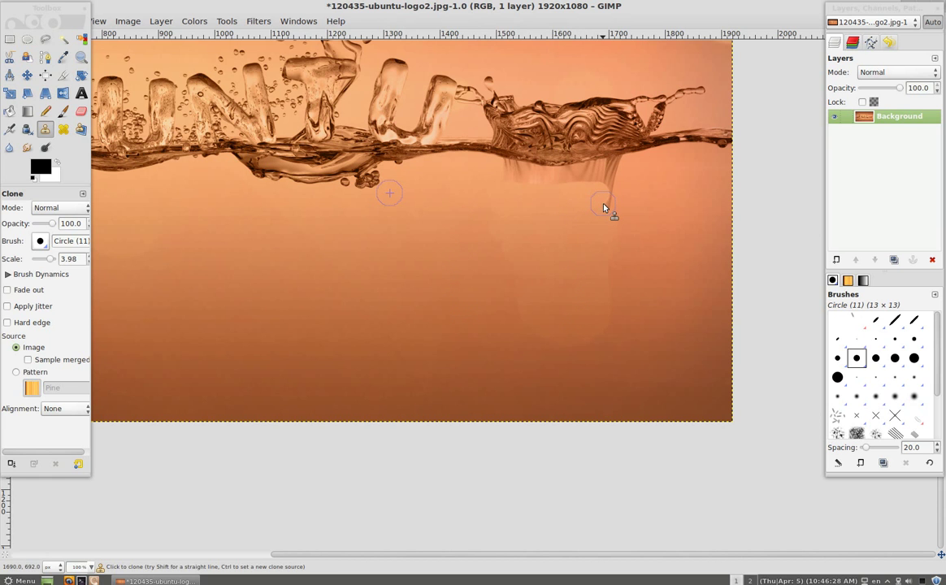
{"action": "mouse_move", "coordinate": [603, 208]}
{"action": "left_mouse_down"}
{"action": "mouse_move", "coordinate": [606, 218]}
{"action": "mouse_move", "coordinate": [603, 177]}
{"action": "left_mouse_up"}
{"action": "left_click_drag", "start_coordinate": [499, 177], "coordinate": [598, 181]}
{"action": "mouse_move", "coordinate": [582, 180]}
{"action": "left_mouse_down"}
{"action": "mouse_move", "coordinate": [612, 173]}
{"action": "mouse_move", "coordinate": [571, 196]}
{"action": "left_mouse_up"}
{"action": "left_click_drag", "start_coordinate": [510, 189], "coordinate": [504, 200]}
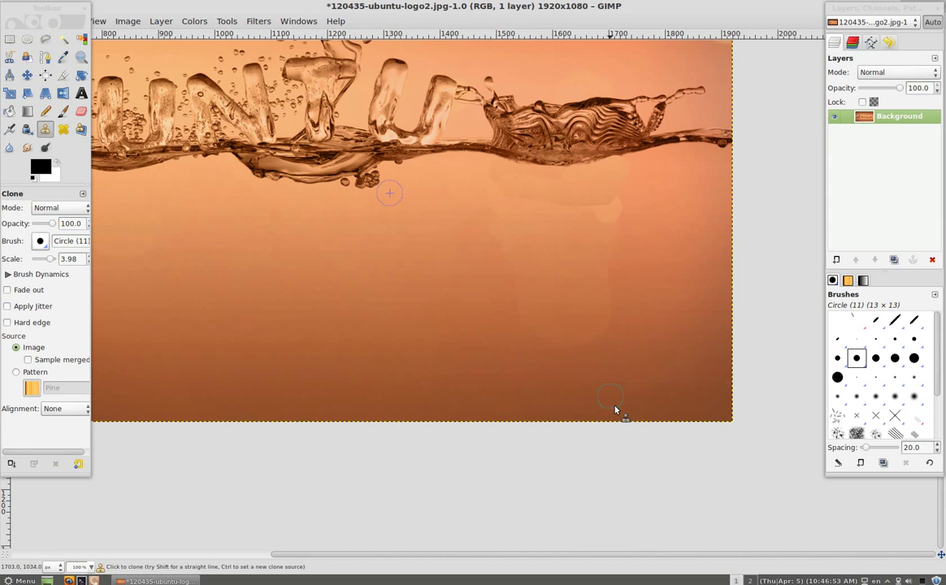
Step: Switch to the Heal tool, set a source in orange background, and zoom to 400%
{"action": "left_click", "coordinate": [62, 132]}
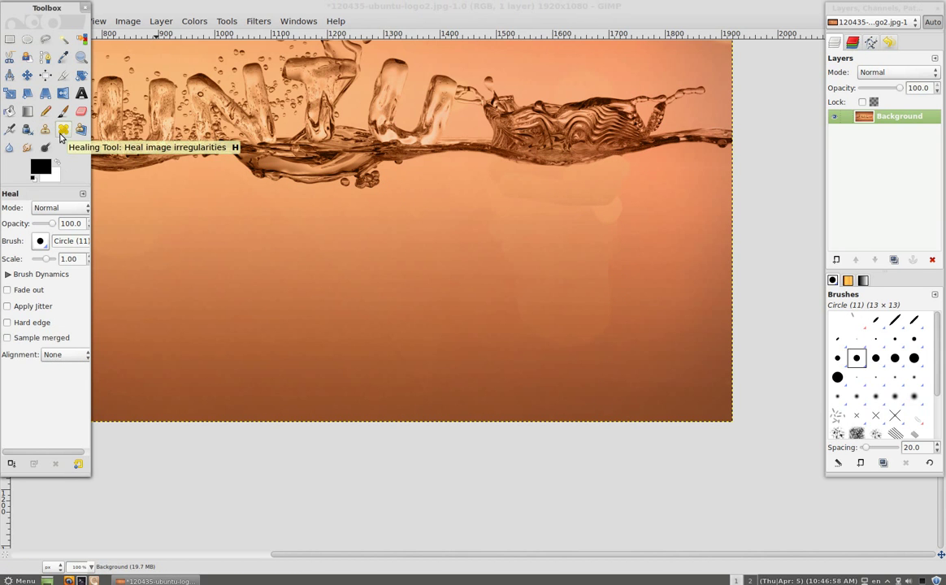
{"action": "left_click", "coordinate": [485, 250], "text": "ctrl"}
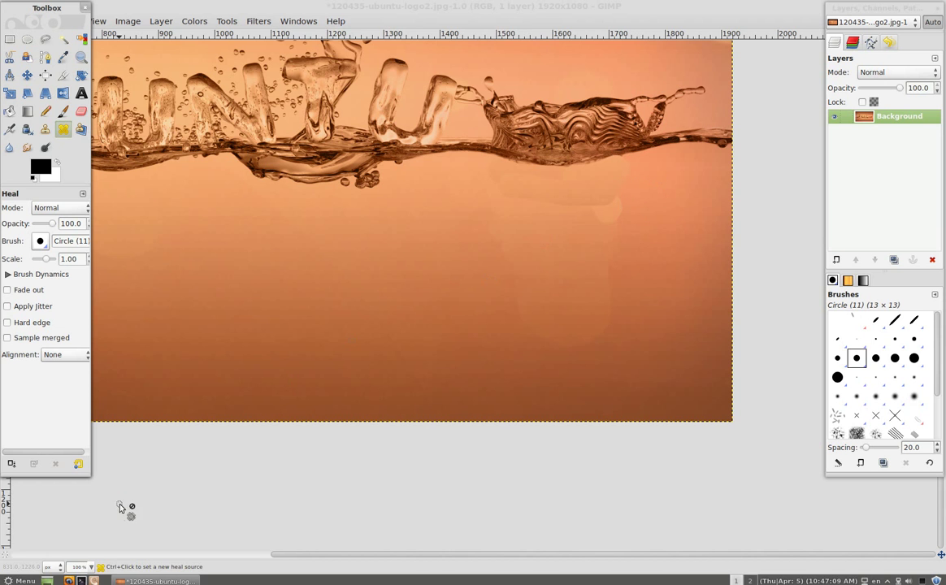
{"action": "left_click", "coordinate": [90, 566]}
{"action": "left_click", "coordinate": [77, 470]}
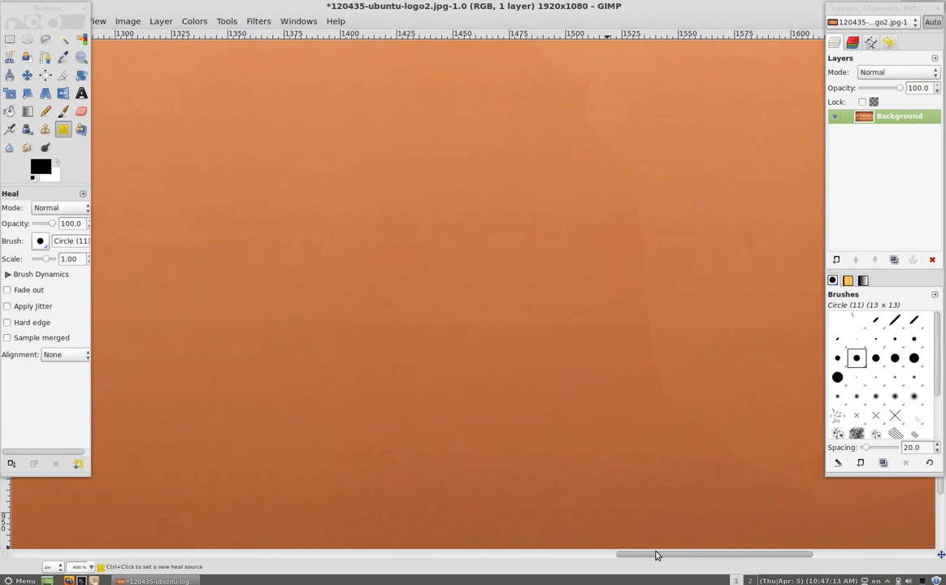
{"action": "left_click_drag", "start_coordinate": [657, 555], "coordinate": [750, 556]}
{"action": "scroll", "coordinate": [729, 382], "scroll_direction": "up", "scroll_amount": 5}
{"action": "scroll", "coordinate": [716, 366], "scroll_direction": "down", "scroll_amount": 3}
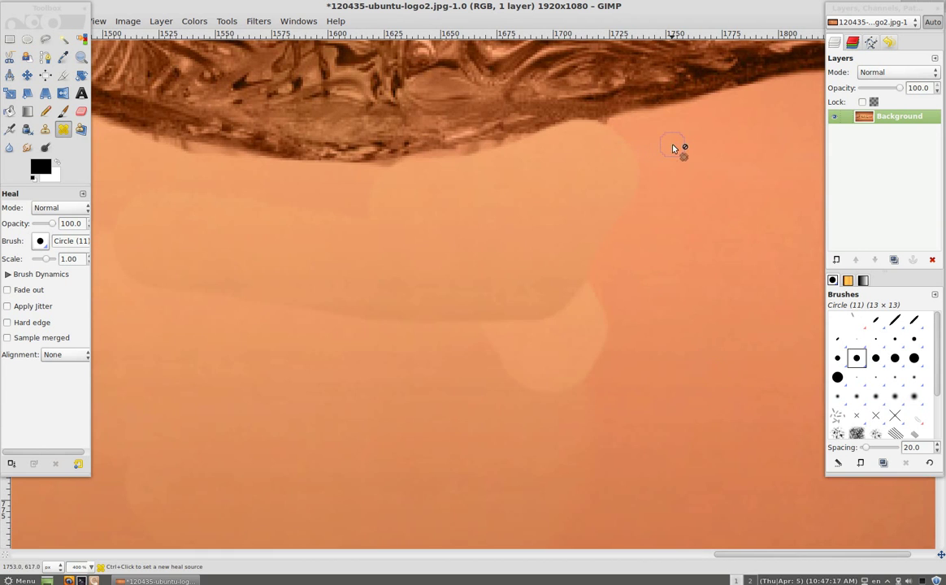
Step: Heal the dark notch under the splash edge with two strokes, then zoom back out
{"action": "left_click", "coordinate": [738, 128], "text": "ctrl"}
{"action": "left_click_drag", "start_coordinate": [622, 136], "coordinate": [619, 195]}
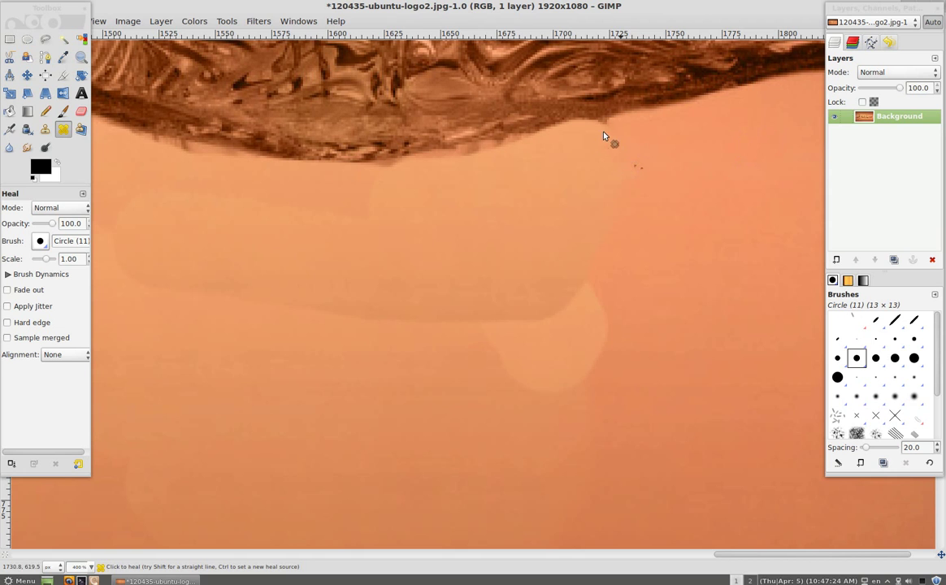
{"action": "left_click_drag", "start_coordinate": [602, 144], "coordinate": [591, 284]}
{"action": "left_click", "coordinate": [79, 566]}
{"action": "left_click", "coordinate": [90, 516]}
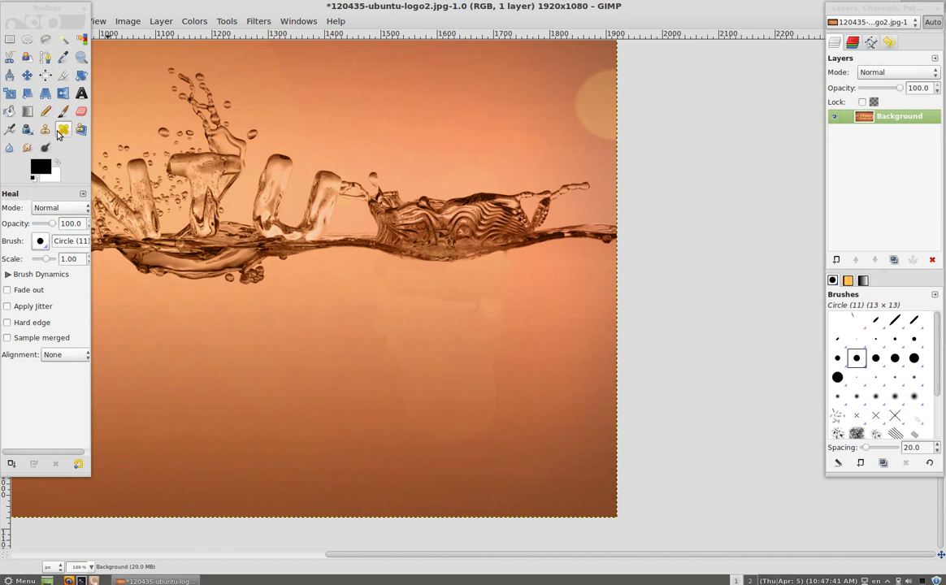
Step: Set a heal source just below the splash and raise the Heal brush scale to 7.94
{"action": "left_click", "coordinate": [22, 213]}
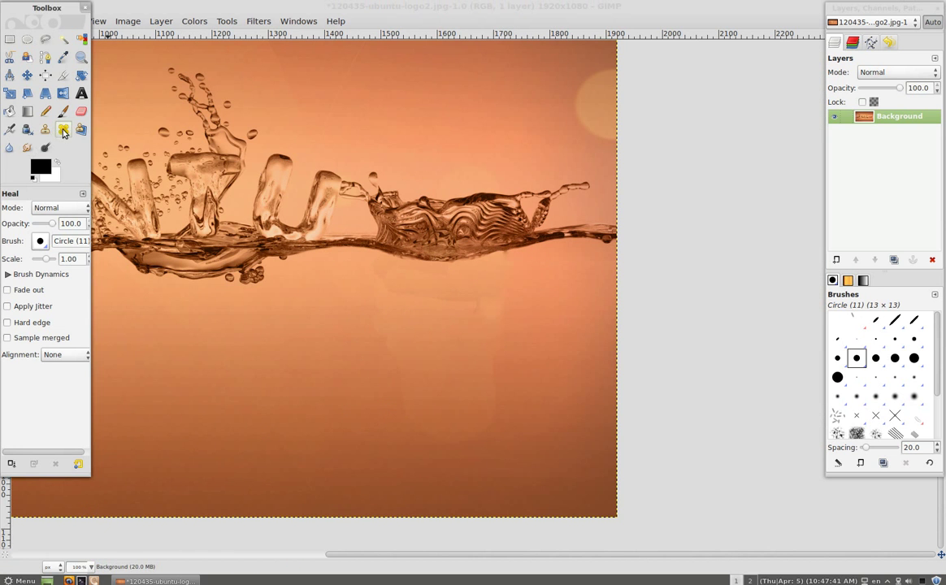
{"action": "key", "text": "ctrl"}
{"action": "left_click", "coordinate": [556, 257], "text": "ctrl"}
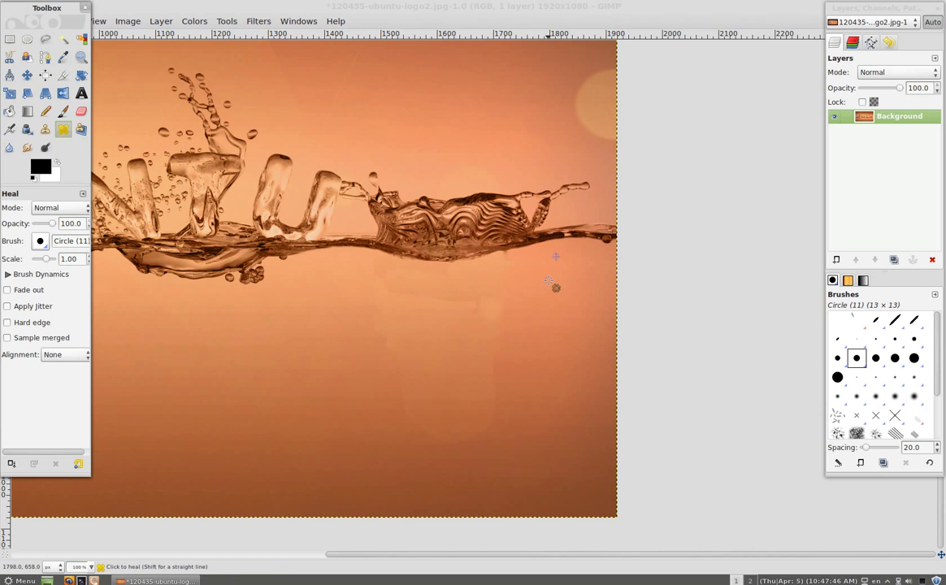
{"action": "left_click", "coordinate": [51, 259]}
{"action": "left_click_drag", "start_coordinate": [51, 259], "coordinate": [89, 261]}
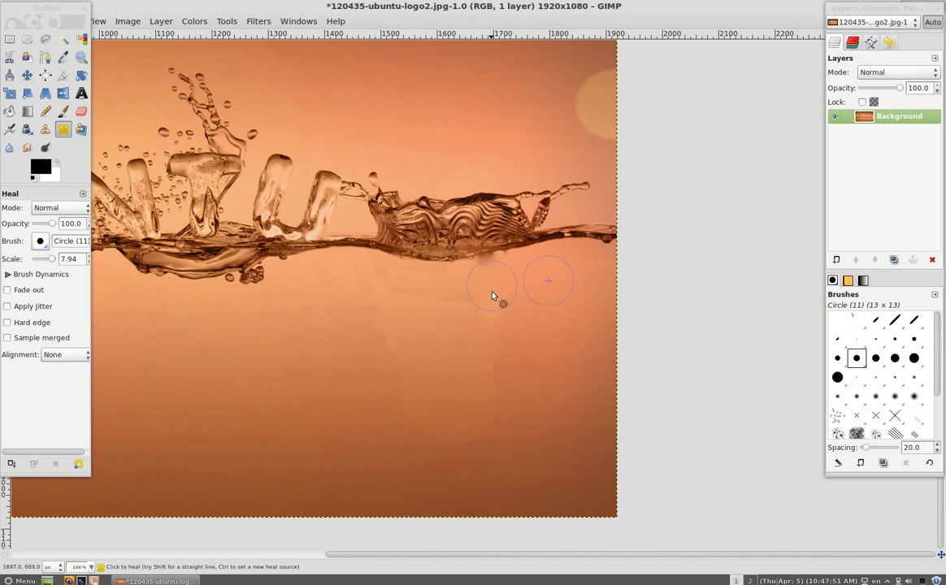
Step: Heal the background below the splash's right end, undo the last patch, and zoom to 50%
{"action": "left_click_drag", "start_coordinate": [494, 314], "coordinate": [493, 354]}
{"action": "left_click_drag", "start_coordinate": [391, 275], "coordinate": [388, 288]}
{"action": "left_click", "coordinate": [395, 301]}
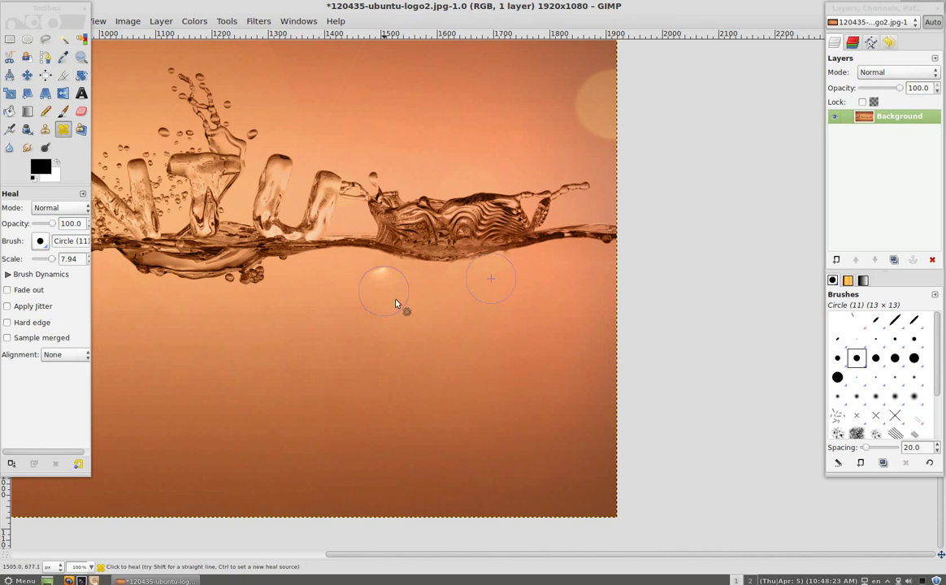
{"action": "key", "text": "ctrl+z"}
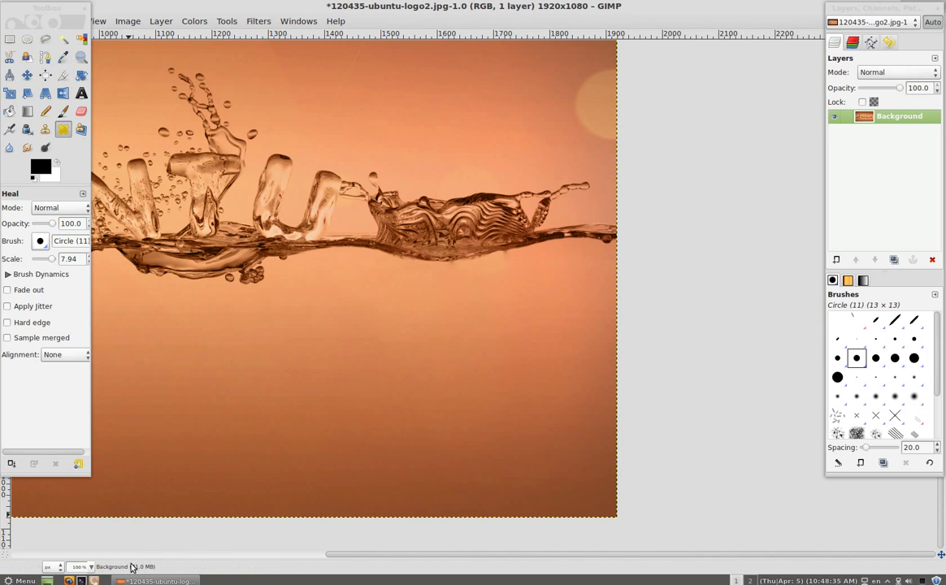
{"action": "left_click", "coordinate": [91, 567]}
{"action": "left_click", "coordinate": [82, 522]}
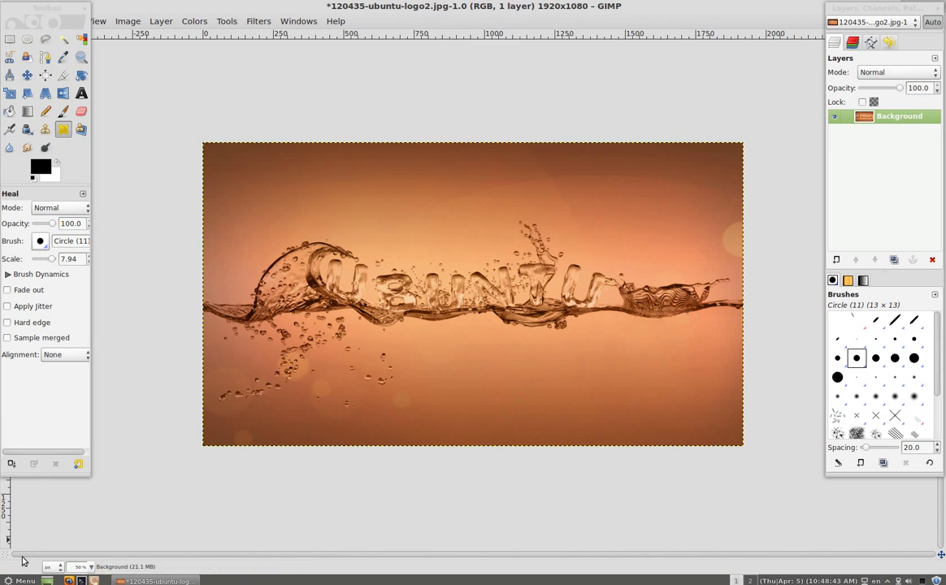
Step: Zoom in to 400% and pan to the right-hand wave crest
{"action": "left_click", "coordinate": [90, 566]}
{"action": "left_click", "coordinate": [83, 473]}
{"action": "left_click_drag", "start_coordinate": [405, 555], "coordinate": [733, 546]}
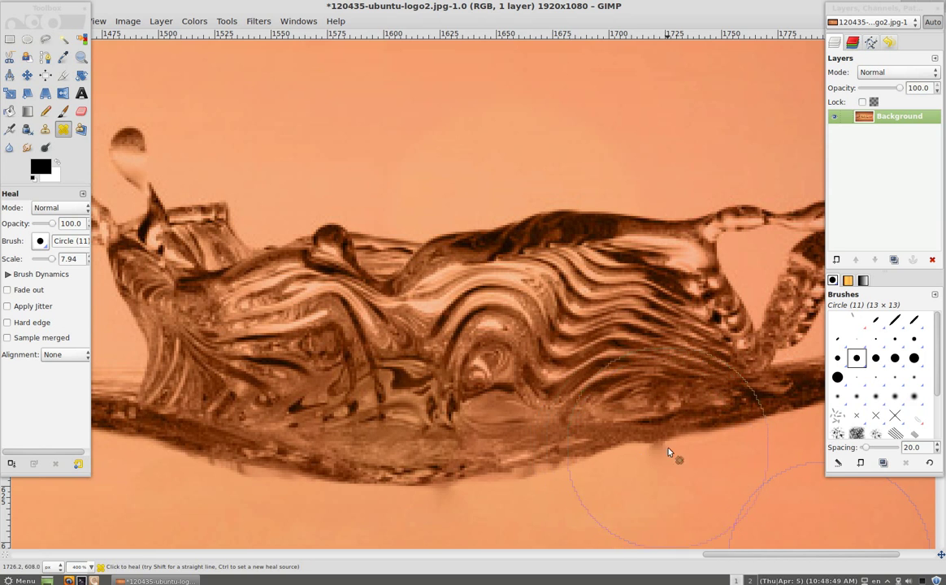
Step: Set the Clone scale to 0.16, sample the splash's lower edge, and clone along it
{"action": "left_click", "coordinate": [47, 130]}
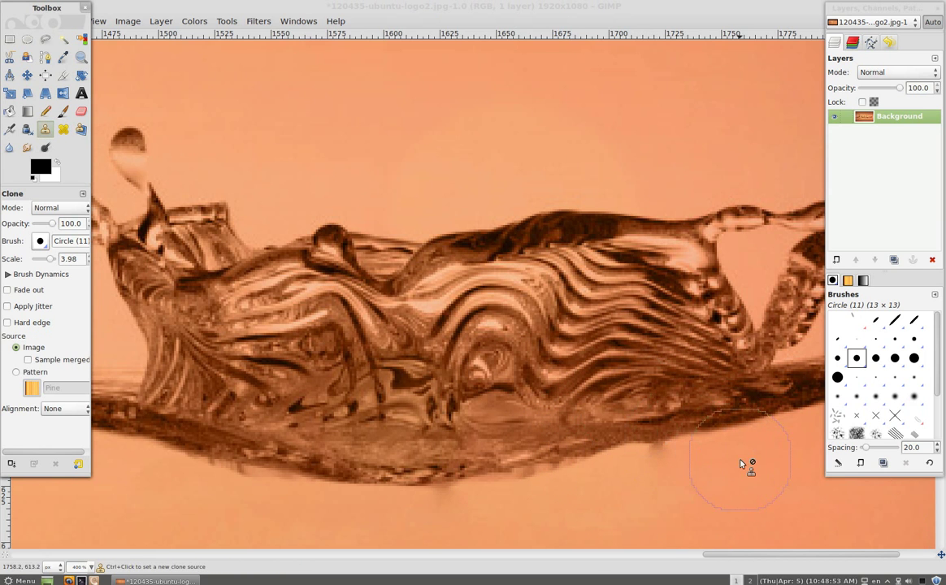
{"action": "left_click_drag", "start_coordinate": [51, 259], "coordinate": [16, 258]}
{"action": "key", "text": "ctrl"}
{"action": "left_click_drag", "start_coordinate": [41, 260], "coordinate": [46, 261]}
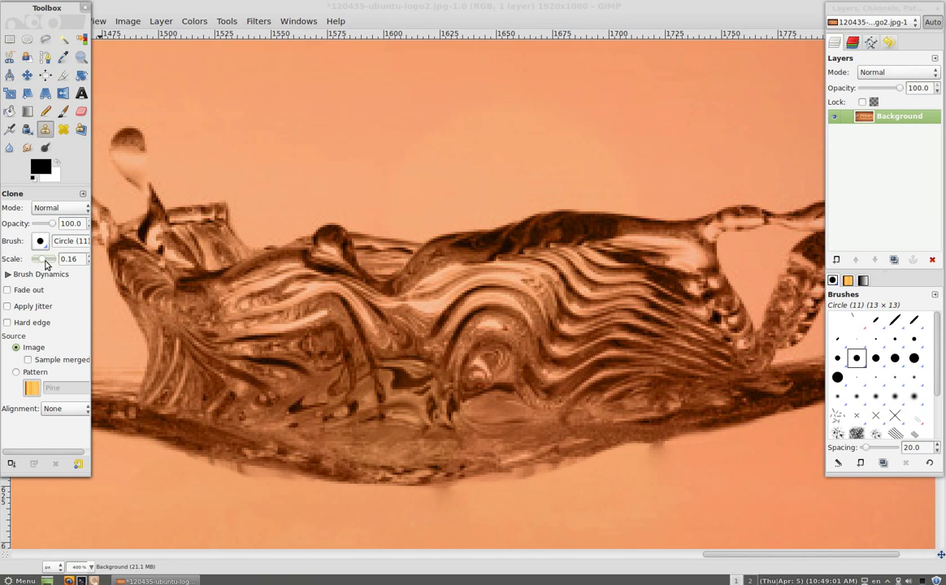
{"action": "left_click", "coordinate": [657, 451]}
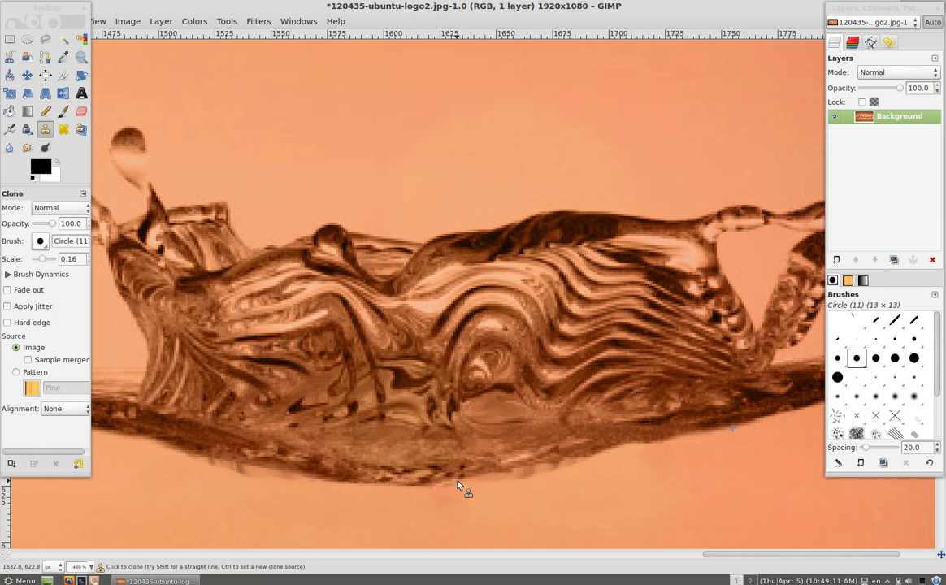
{"action": "left_click_drag", "start_coordinate": [443, 491], "coordinate": [477, 494]}
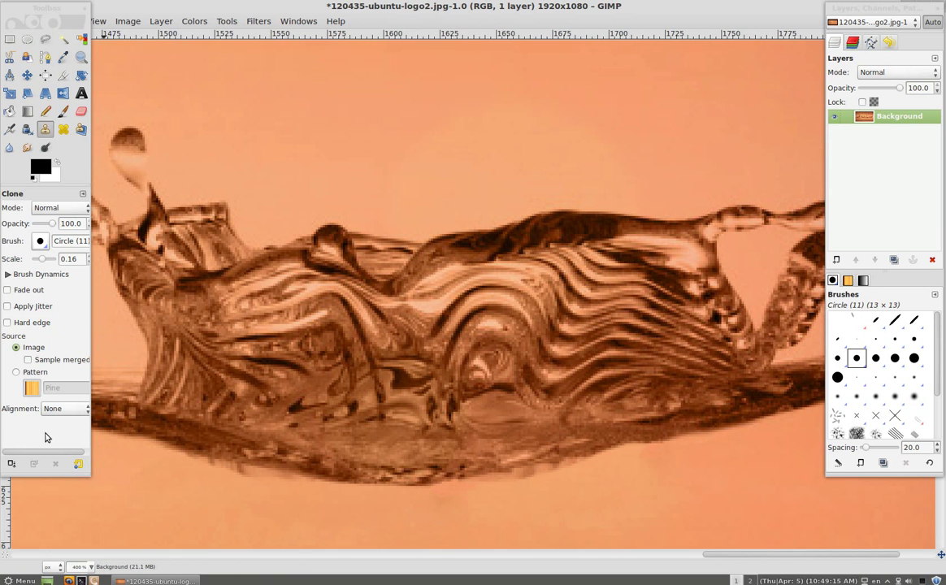
Step: Zoom to 100%, pan left to the UBUNTU letters, then zoom out to 50%
{"action": "left_click", "coordinate": [91, 567]}
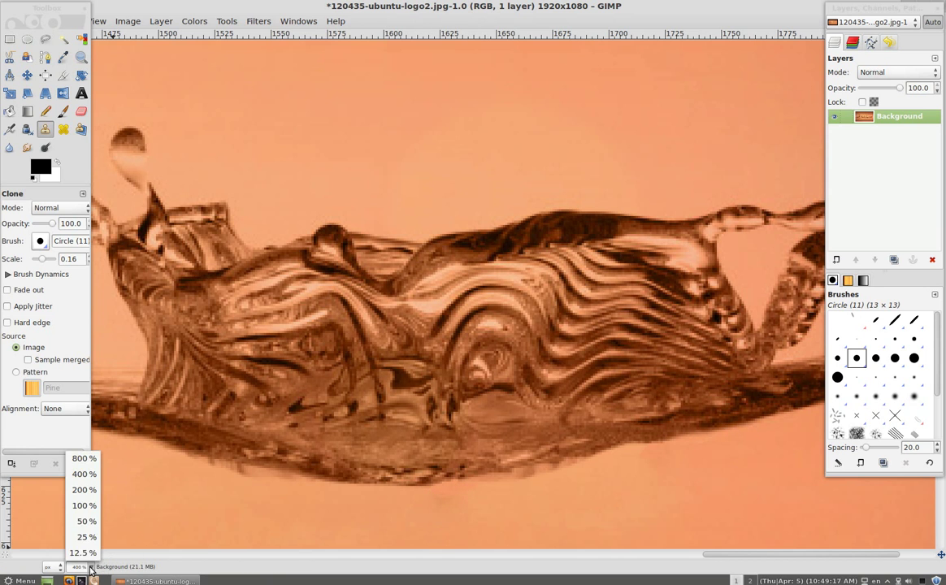
{"action": "left_click", "coordinate": [93, 508]}
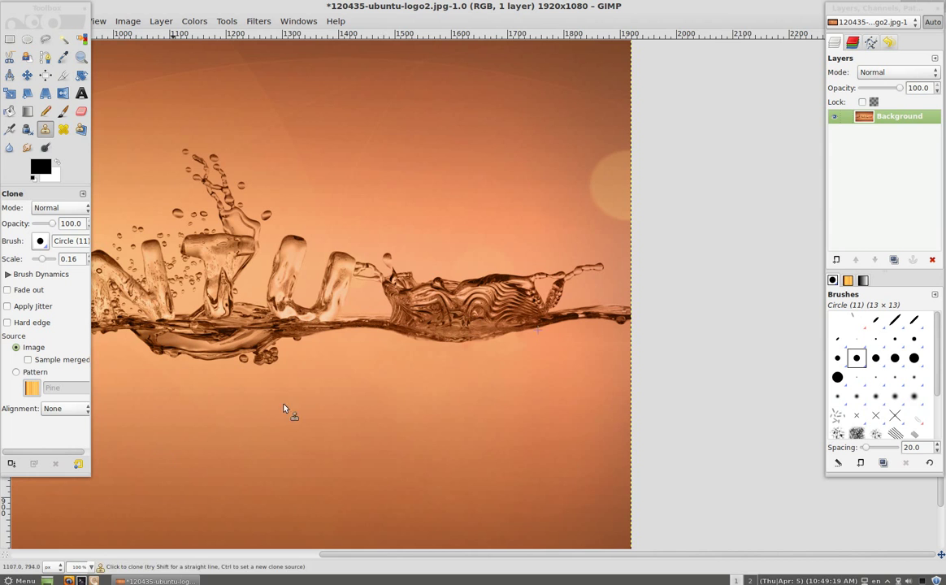
{"action": "left_click_drag", "start_coordinate": [468, 559], "coordinate": [378, 559]}
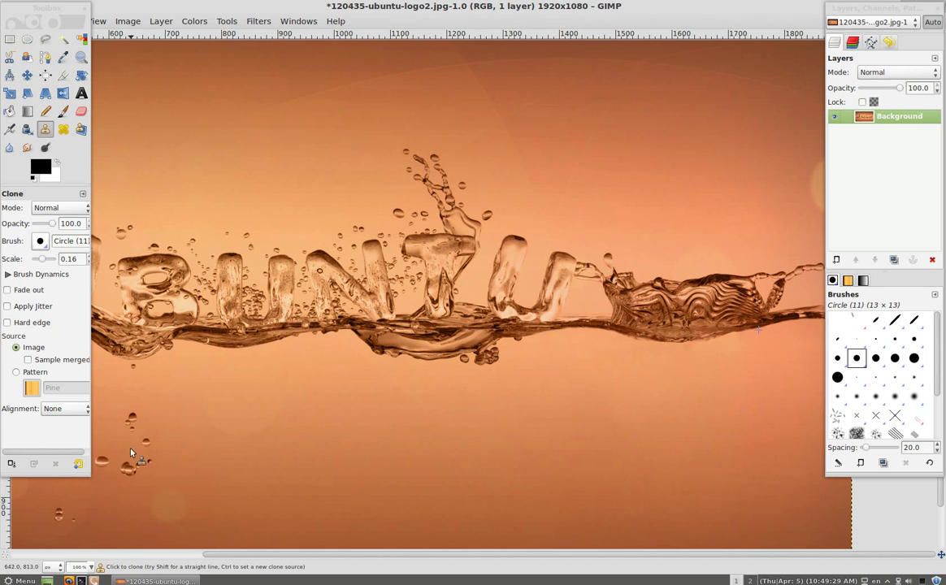
{"action": "left_click", "coordinate": [90, 566]}
{"action": "left_click", "coordinate": [81, 522]}
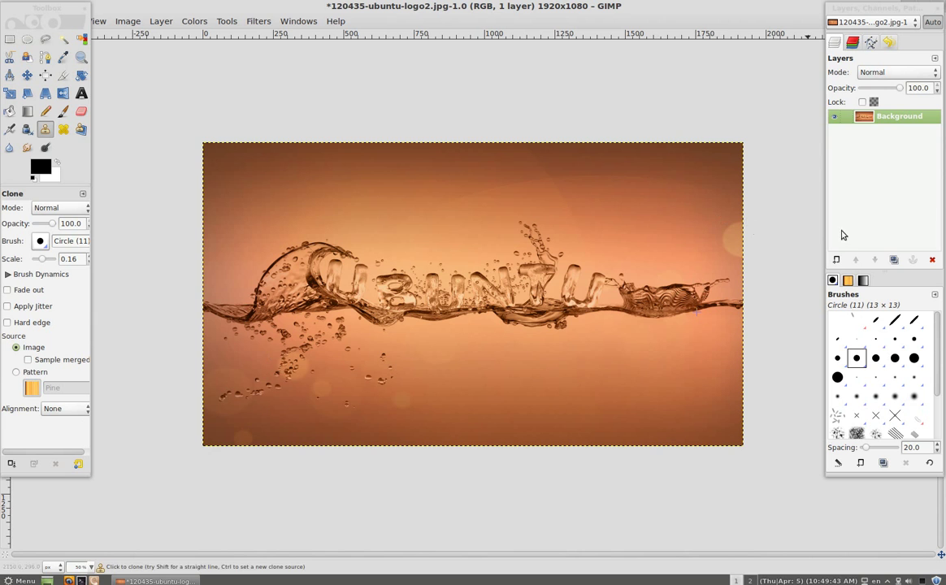
Step: Revert the image to [ Base Image ] in Undo History and reselect the Clone tool
{"action": "left_click", "coordinate": [890, 42]}
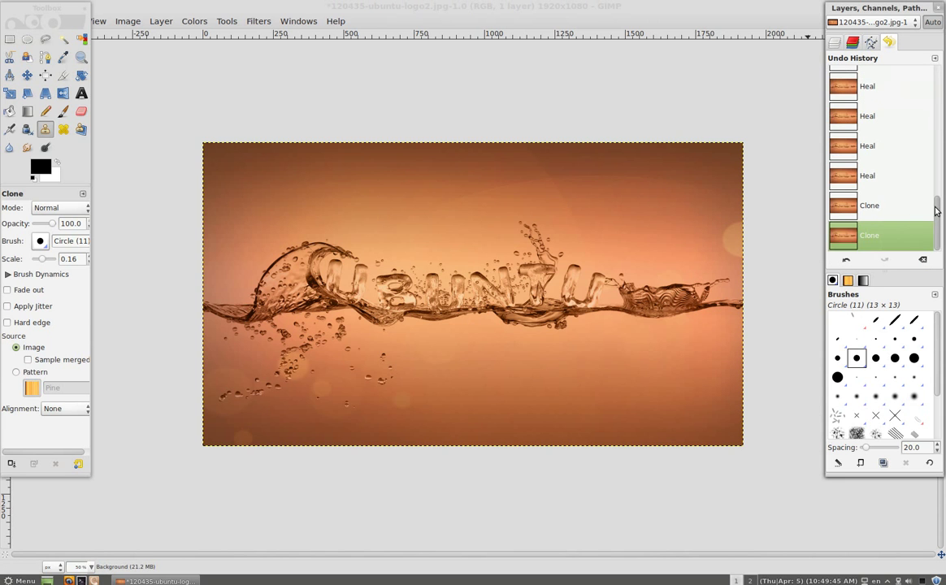
{"action": "scroll", "coordinate": [925, 105], "scroll_direction": "up", "scroll_amount": 5}
{"action": "scroll", "coordinate": [925, 90], "scroll_direction": "up", "scroll_amount": 3}
{"action": "left_click", "coordinate": [927, 76]}
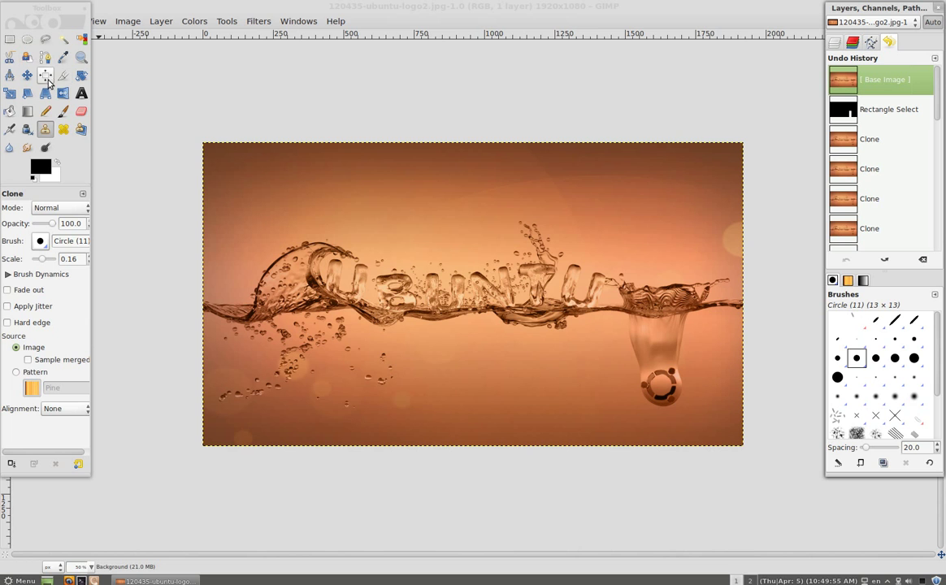
{"action": "left_click", "coordinate": [46, 131]}
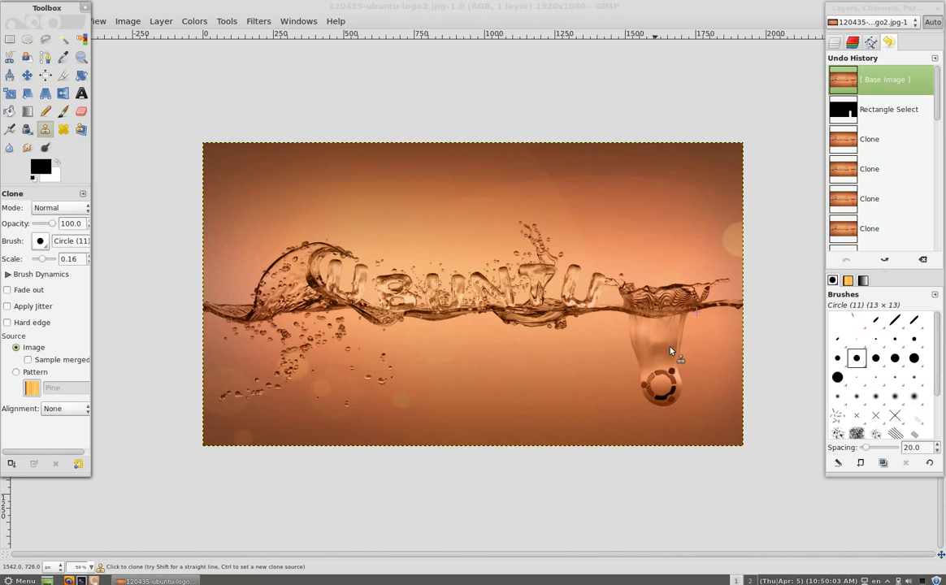
{"action": "key", "text": "ctrl"}
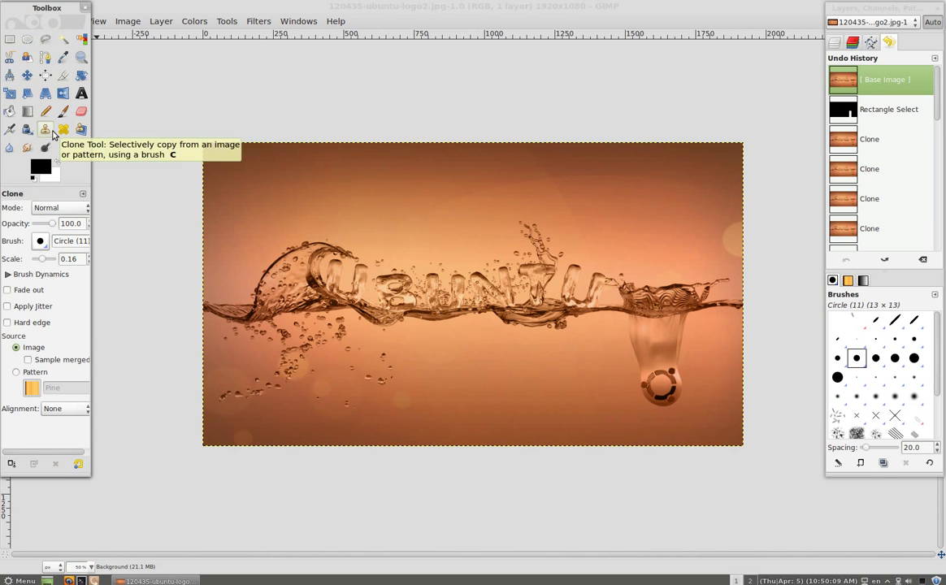
Step: Enlarge the clone brush and paint a full copy of the Ubuntu-logo drop below the splash's middle
{"action": "left_click_drag", "start_coordinate": [42, 258], "coordinate": [49, 261]}
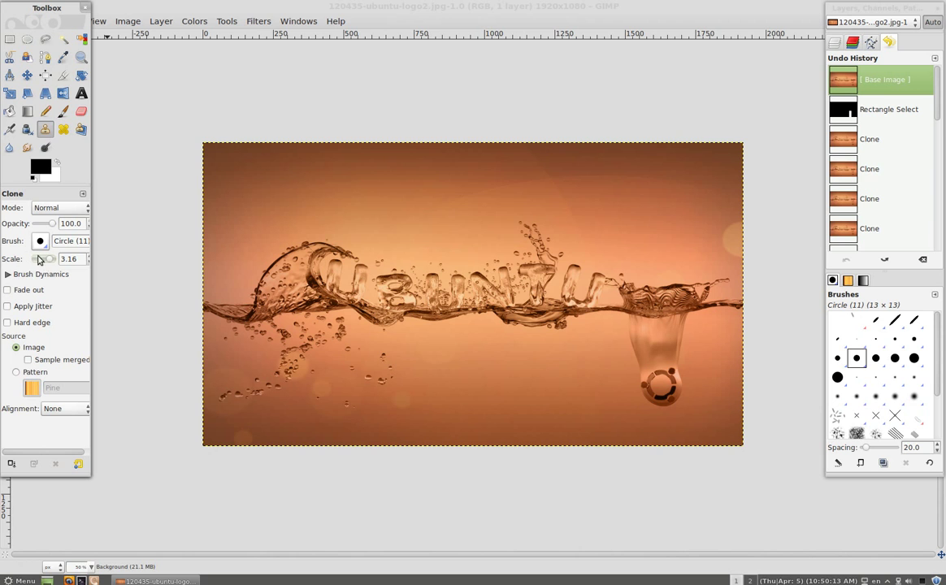
{"action": "left_click_drag", "start_coordinate": [38, 258], "coordinate": [51, 259]}
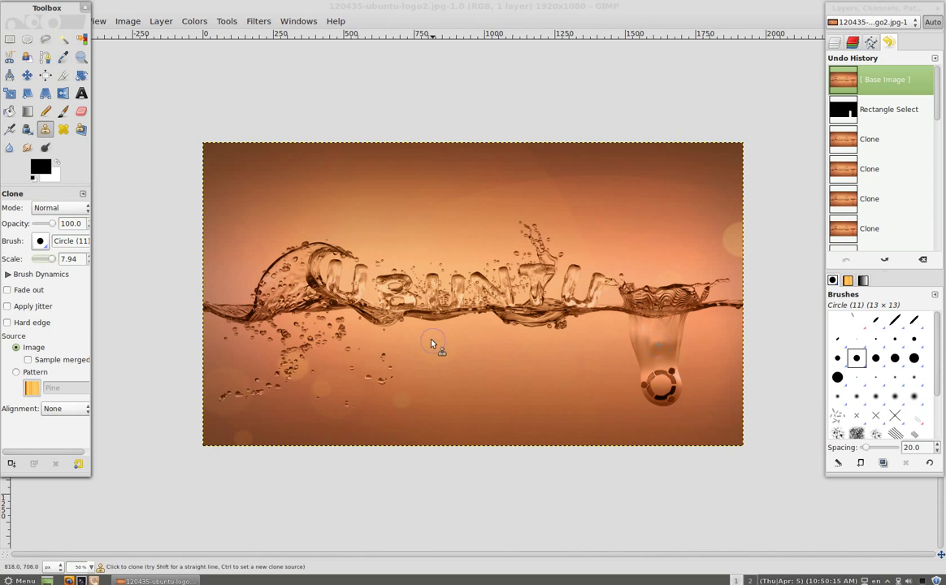
{"action": "left_click_drag", "start_coordinate": [445, 340], "coordinate": [452, 340]}
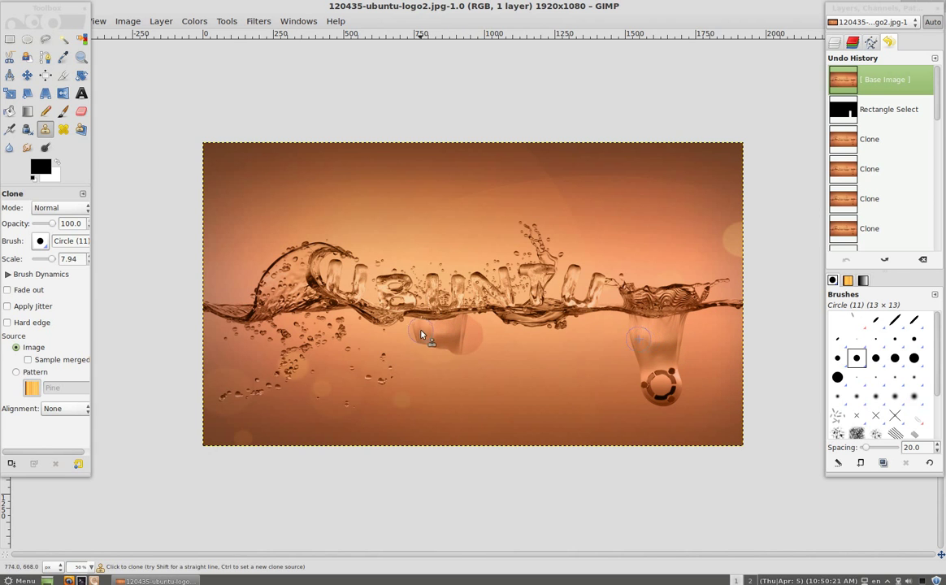
{"action": "mouse_move", "coordinate": [458, 374]}
{"action": "left_mouse_down"}
{"action": "mouse_move", "coordinate": [433, 383]}
{"action": "mouse_move", "coordinate": [440, 387]}
{"action": "left_mouse_up"}
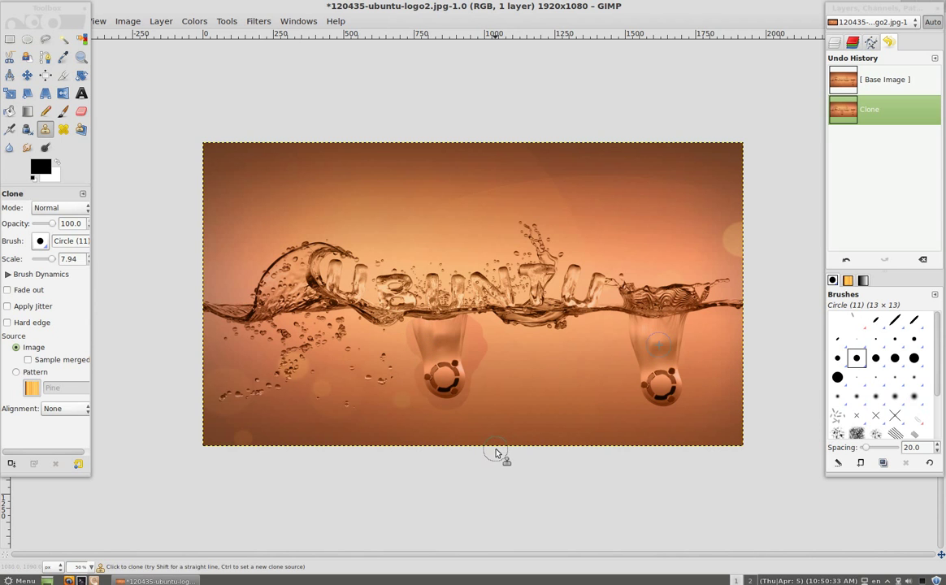
Step: Ready the Heal tool with an orange-background source and brush scale 1.26
{"action": "left_click", "coordinate": [64, 130]}
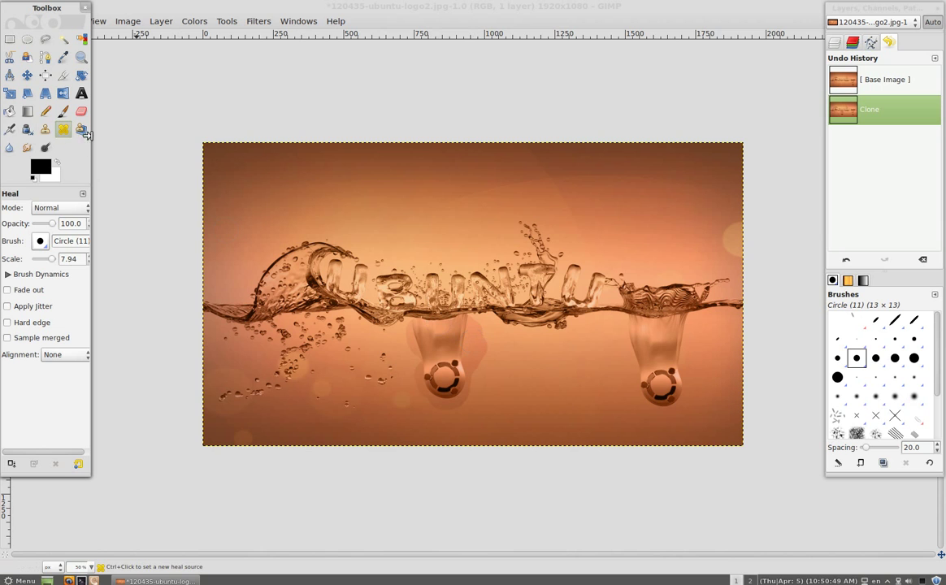
{"action": "left_click", "coordinate": [492, 348], "text": "ctrl"}
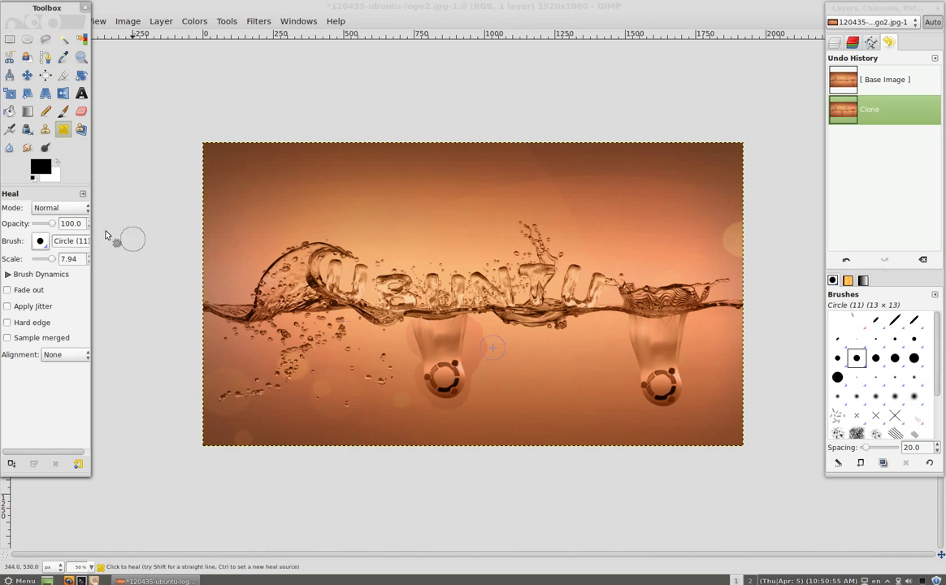
{"action": "left_click_drag", "start_coordinate": [52, 258], "coordinate": [47, 261]}
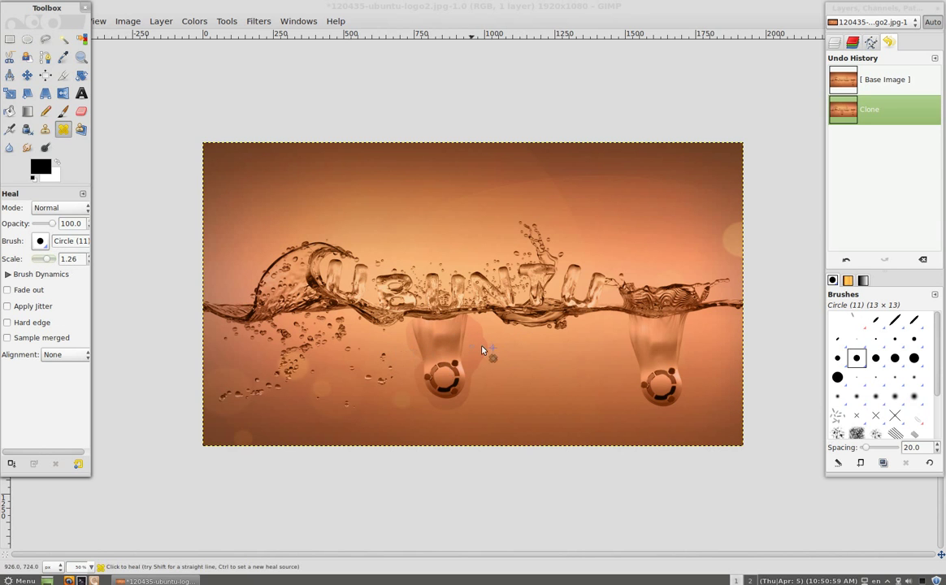
{"action": "left_click", "coordinate": [91, 566]}
Step: Magnify the image to 400% and scroll to the cloned drop
{"action": "left_click", "coordinate": [84, 474]}
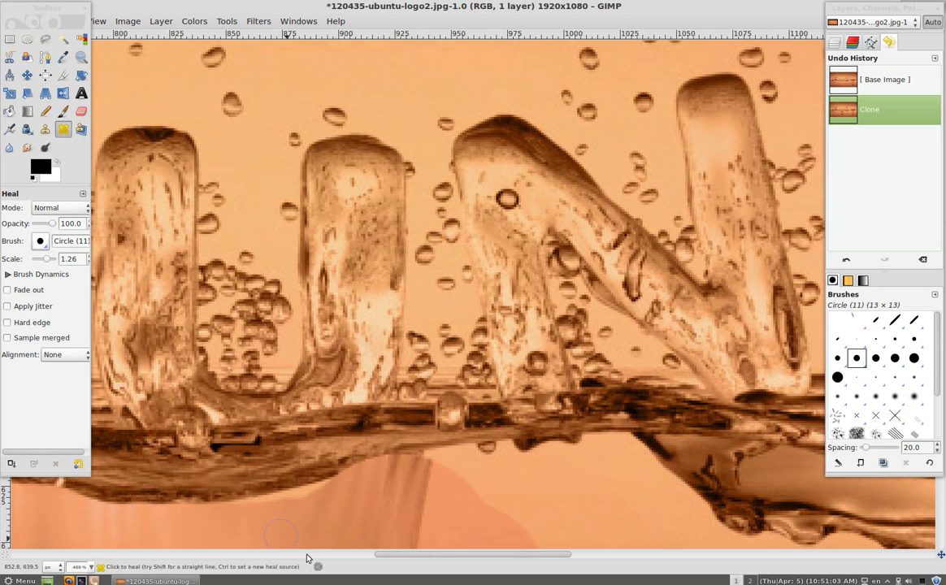
{"action": "scroll", "coordinate": [382, 556], "scroll_direction": "left", "scroll_amount": 2}
{"action": "scroll", "coordinate": [391, 452], "scroll_direction": "down", "scroll_amount": 5}
{"action": "scroll", "coordinate": [393, 452], "scroll_direction": "up", "scroll_amount": 5}
{"action": "scroll", "coordinate": [443, 379], "scroll_direction": "down", "scroll_amount": 2}
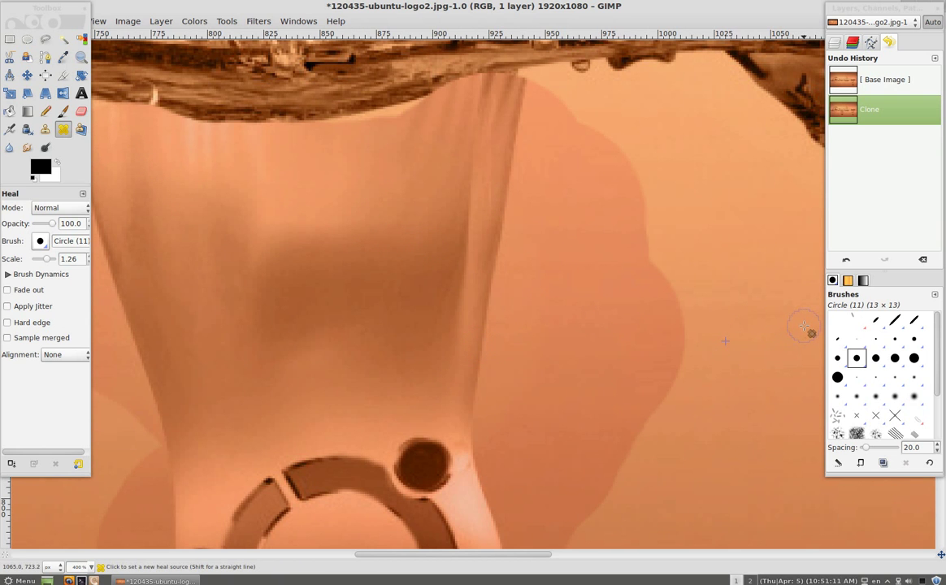
Step: Heal the seams along the cloned drop's right edge using nearby background sources
{"action": "left_click", "coordinate": [806, 337], "text": "ctrl"}
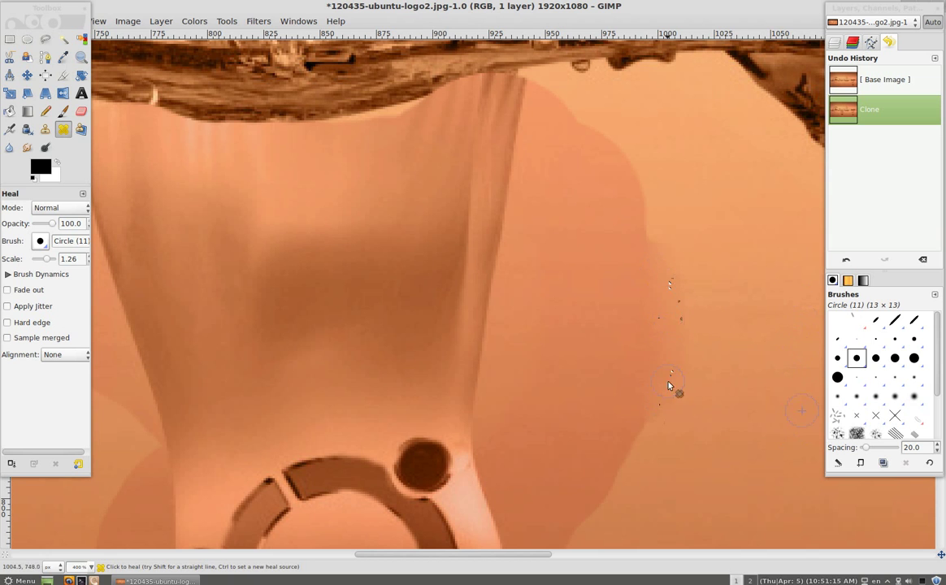
{"action": "left_click_drag", "start_coordinate": [660, 431], "coordinate": [618, 389]}
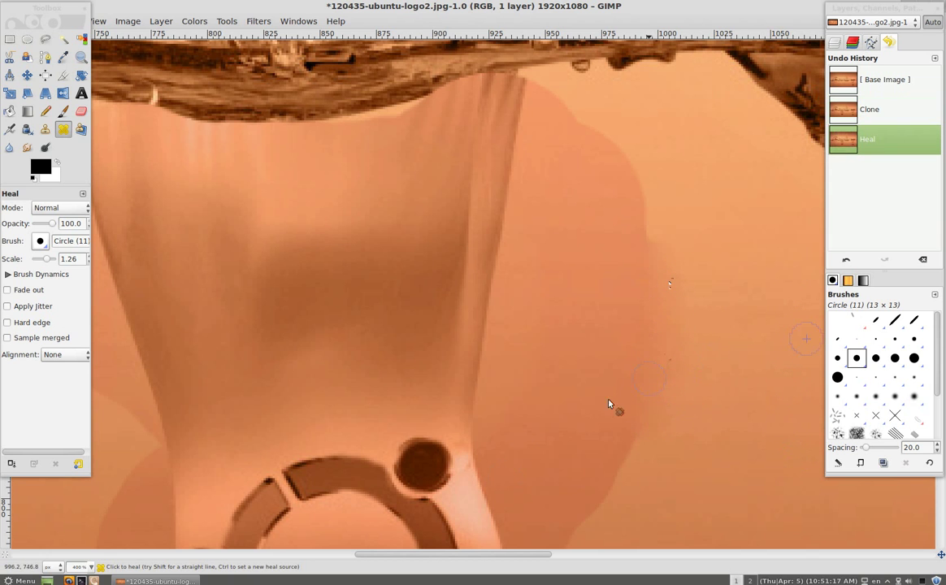
{"action": "mouse_move", "coordinate": [658, 125]}
{"action": "left_mouse_down"}
{"action": "mouse_move", "coordinate": [623, 135]}
{"action": "mouse_move", "coordinate": [614, 163]}
{"action": "left_mouse_up"}
{"action": "left_click", "coordinate": [784, 210], "text": "ctrl"}
{"action": "left_click_drag", "start_coordinate": [620, 232], "coordinate": [644, 224]}
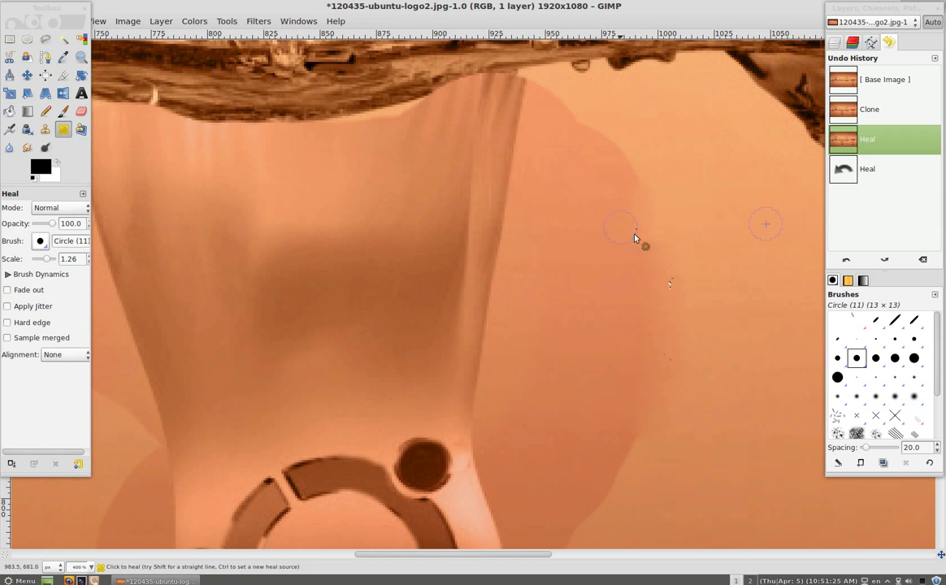
{"action": "mouse_move", "coordinate": [620, 172]}
{"action": "left_mouse_down"}
{"action": "mouse_move", "coordinate": [572, 132]}
{"action": "mouse_move", "coordinate": [592, 127]}
{"action": "left_mouse_up"}
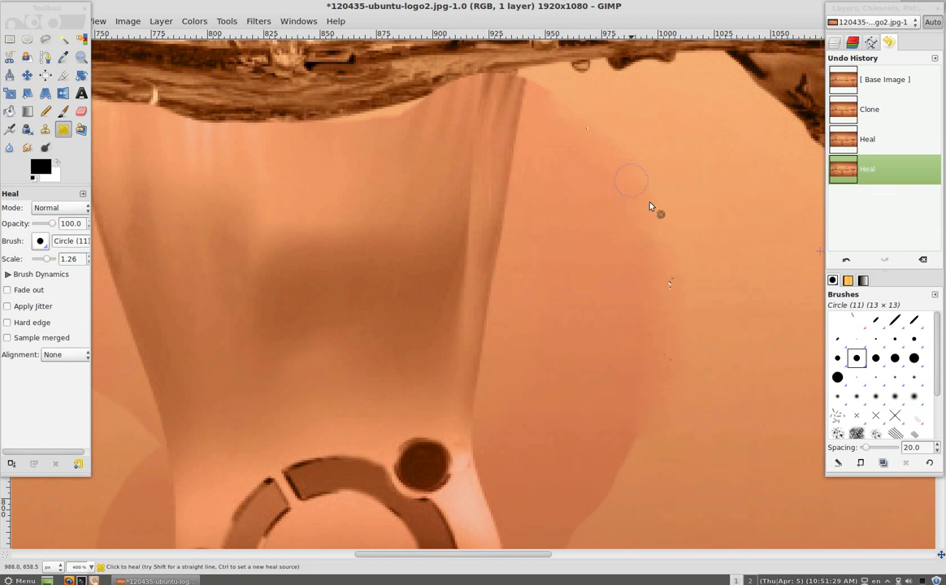
{"action": "left_click", "coordinate": [636, 477]}
Step: Heal the dark specks in the background below the cloned logo
{"action": "scroll", "coordinate": [636, 471], "scroll_direction": "down", "scroll_amount": 5}
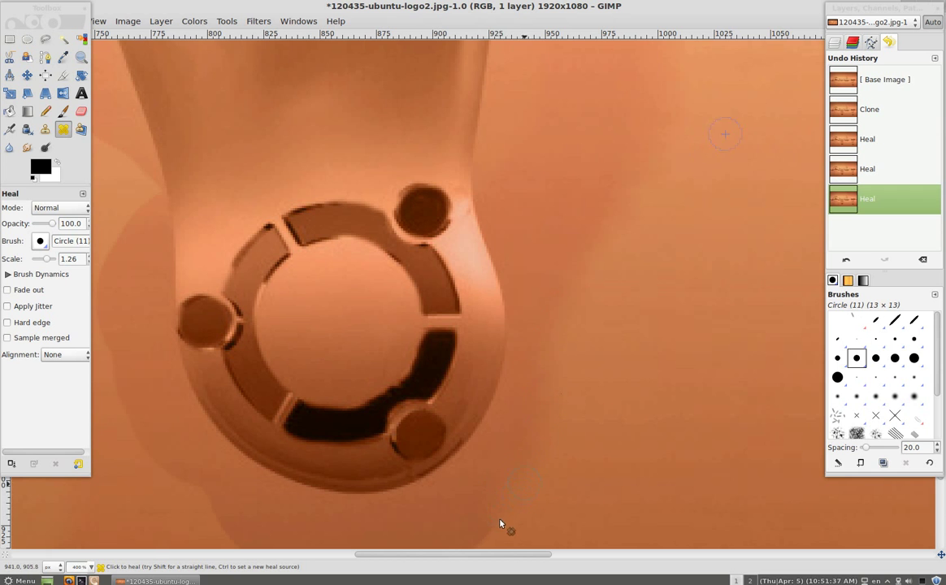
{"action": "left_click", "coordinate": [521, 491]}
{"action": "scroll", "coordinate": [521, 487], "scroll_direction": "down", "scroll_amount": 3}
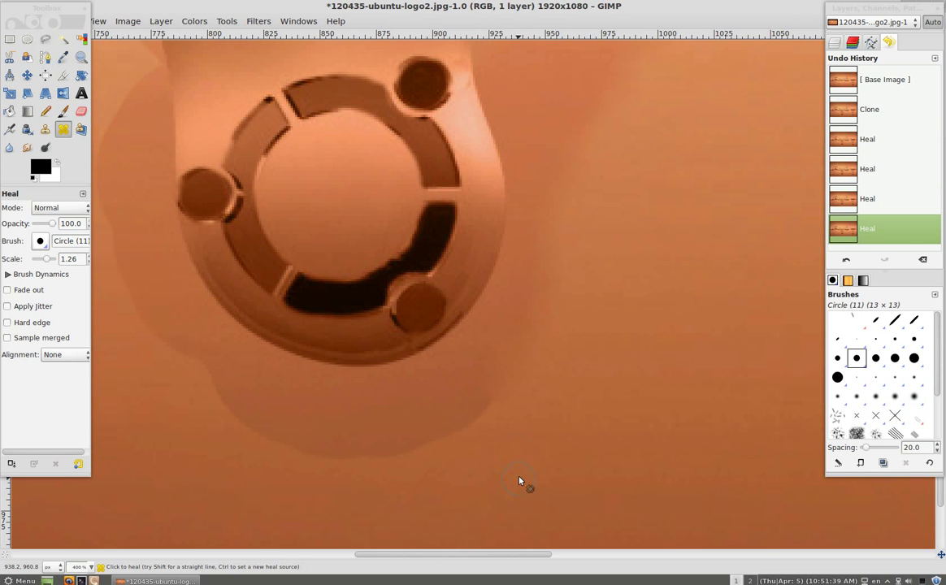
{"action": "scroll", "coordinate": [520, 403], "scroll_direction": "up", "scroll_amount": 11}
{"action": "scroll", "coordinate": [512, 401], "scroll_direction": "down", "scroll_amount": 3}
{"action": "scroll", "coordinate": [545, 394], "scroll_direction": "up", "scroll_amount": 3}
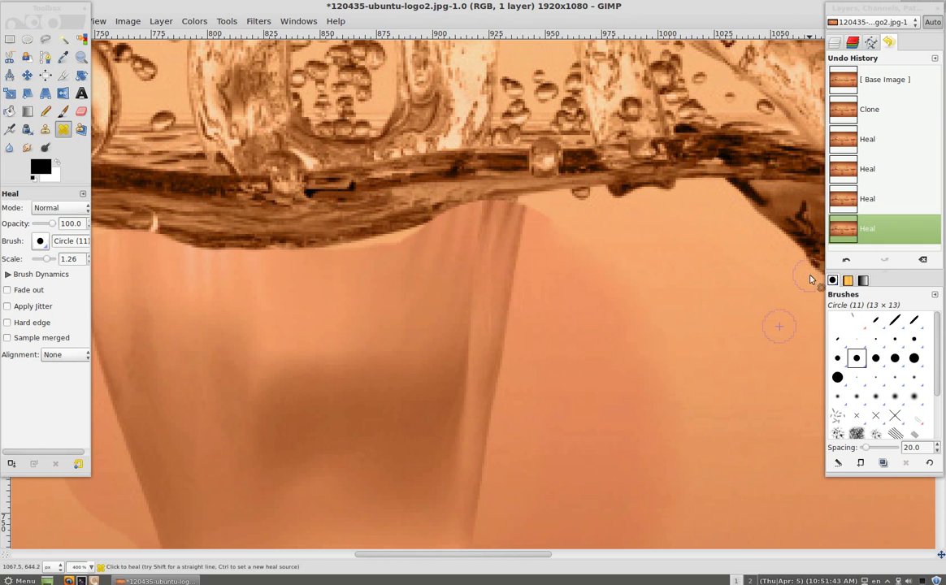
Step: Heal the edge just below the splash line from a source near it
{"action": "left_click", "coordinate": [721, 298], "text": "ctrl"}
{"action": "left_click", "coordinate": [675, 496]}
{"action": "scroll", "coordinate": [678, 495], "scroll_direction": "down", "scroll_amount": 5}
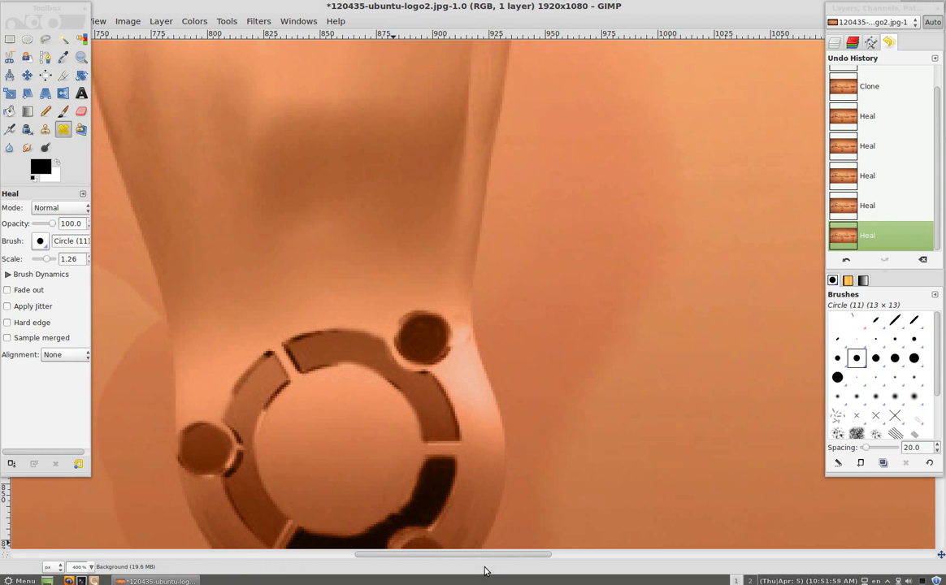
{"action": "scroll", "coordinate": [486, 563], "scroll_direction": "right", "scroll_amount": 3}
{"action": "scroll", "coordinate": [545, 530], "scroll_direction": "right", "scroll_amount": 2}
{"action": "scroll", "coordinate": [569, 520], "scroll_direction": "up", "scroll_amount": 5}
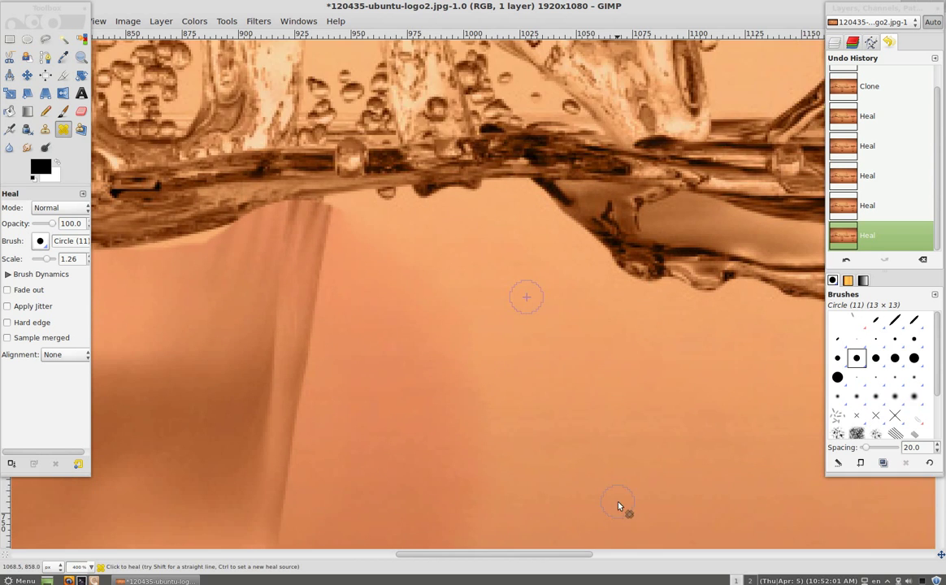
{"action": "scroll", "coordinate": [619, 507], "scroll_direction": "down", "scroll_amount": 3}
{"action": "left_click", "coordinate": [45, 129]}
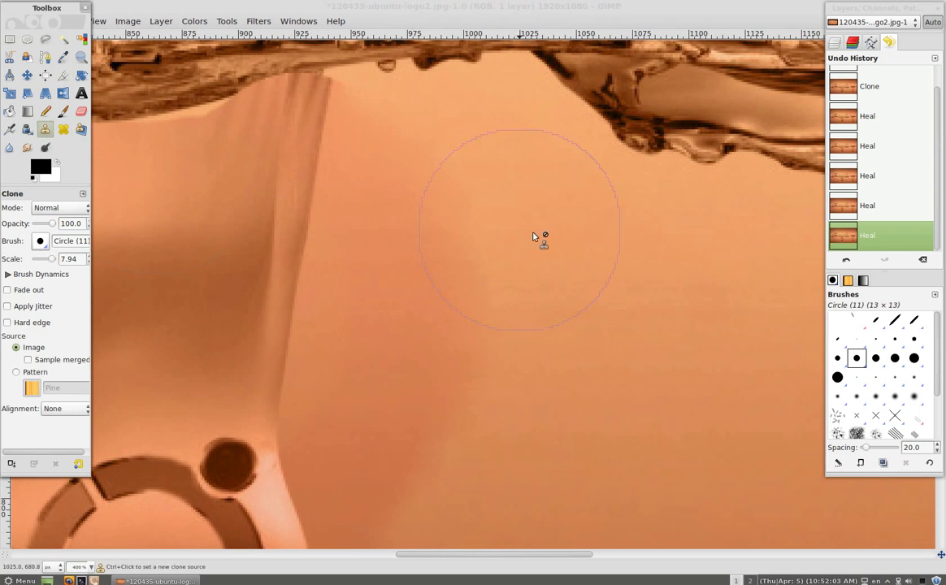
Step: Set the clone brush scale to 0.79 with its source on the orange background
{"action": "left_click_drag", "start_coordinate": [42, 260], "coordinate": [43, 262]}
{"action": "left_click", "coordinate": [48, 262]}
{"action": "left_click_drag", "start_coordinate": [48, 261], "coordinate": [51, 262]}
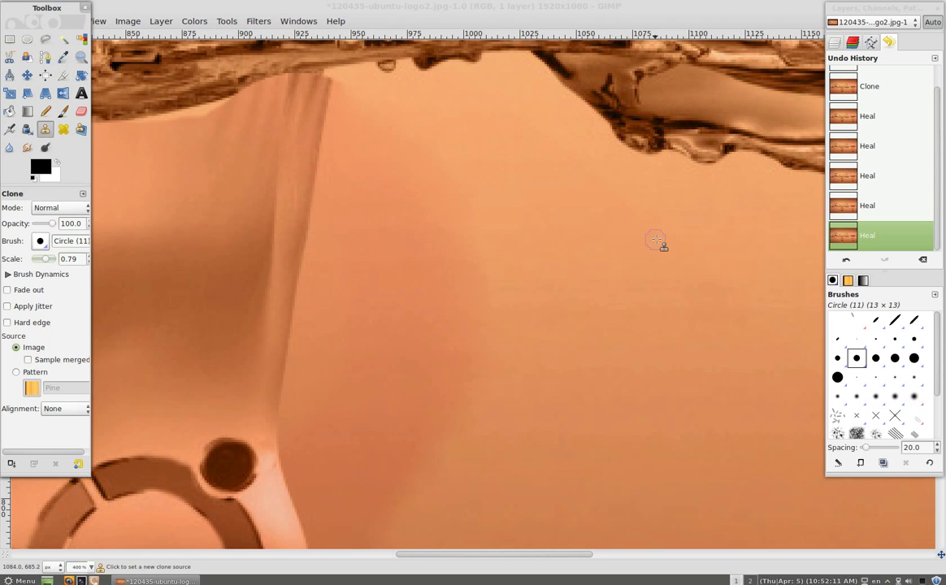
{"action": "left_click", "coordinate": [716, 243], "text": "ctrl"}
Step: Clone orange background over the seam beside the drop's funnel, redoing one stroke
{"action": "mouse_move", "coordinate": [451, 294]}
{"action": "left_mouse_down"}
{"action": "mouse_move", "coordinate": [484, 260]}
{"action": "mouse_move", "coordinate": [435, 235]}
{"action": "mouse_move", "coordinate": [423, 197]}
{"action": "mouse_move", "coordinate": [402, 266]}
{"action": "mouse_move", "coordinate": [385, 244]}
{"action": "mouse_move", "coordinate": [339, 246]}
{"action": "mouse_move", "coordinate": [324, 218]}
{"action": "mouse_move", "coordinate": [331, 116]}
{"action": "mouse_move", "coordinate": [348, 151]}
{"action": "mouse_move", "coordinate": [333, 225]}
{"action": "mouse_move", "coordinate": [335, 145]}
{"action": "mouse_move", "coordinate": [346, 188]}
{"action": "left_mouse_up"}
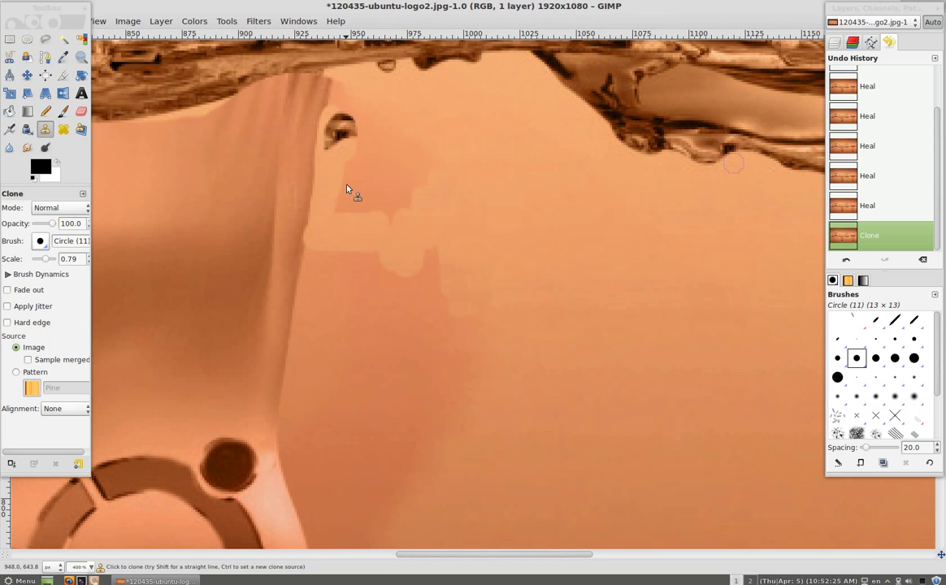
{"action": "key", "text": "ctrl+z"}
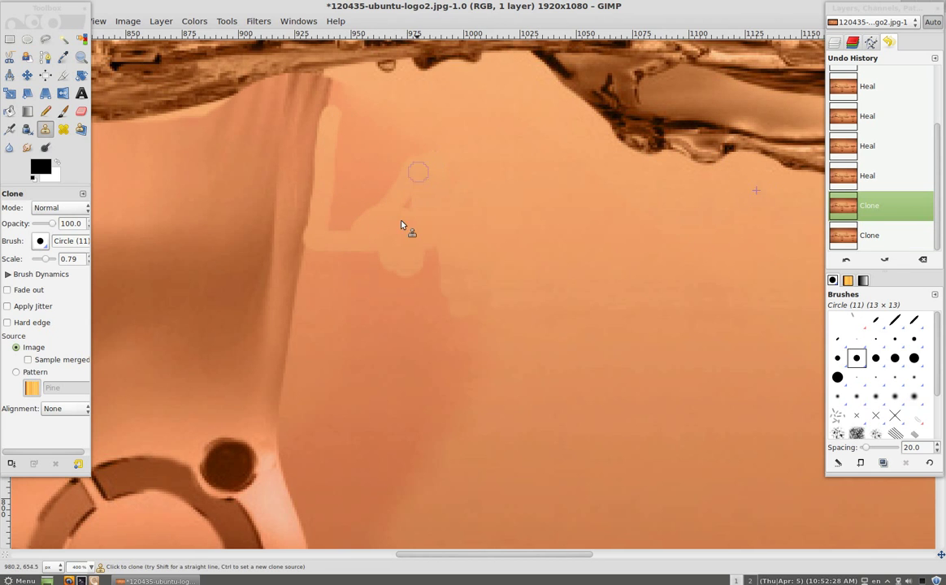
{"action": "left_click_drag", "start_coordinate": [425, 231], "coordinate": [464, 339]}
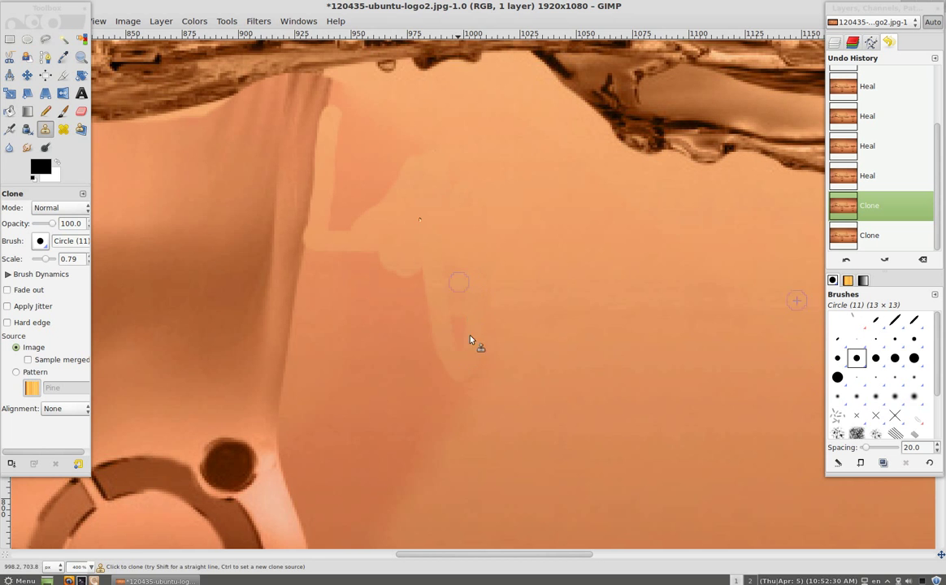
{"action": "left_click_drag", "start_coordinate": [465, 338], "coordinate": [480, 381]}
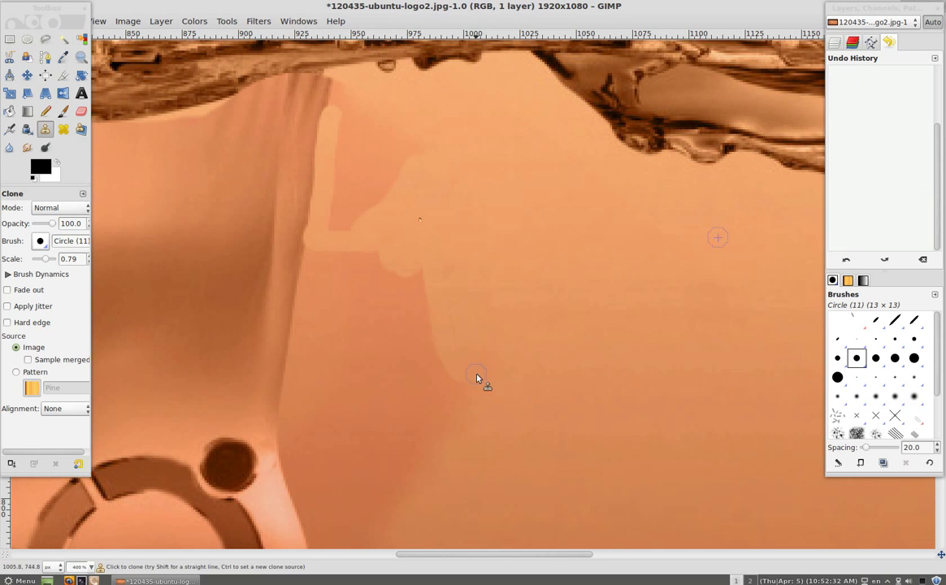
Step: Zoom out to 100%, then 50%, to view the whole photo
{"action": "left_click", "coordinate": [90, 567]}
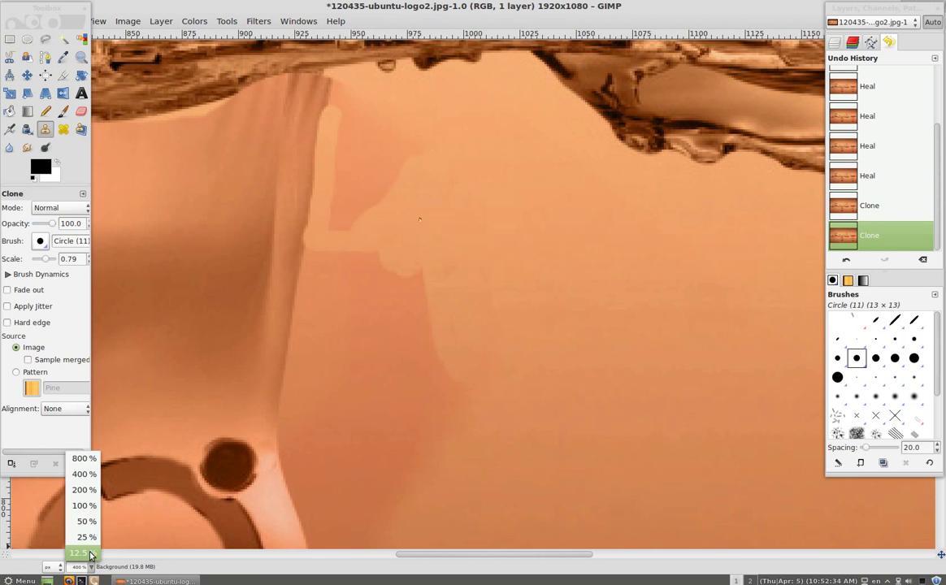
{"action": "left_click", "coordinate": [95, 507]}
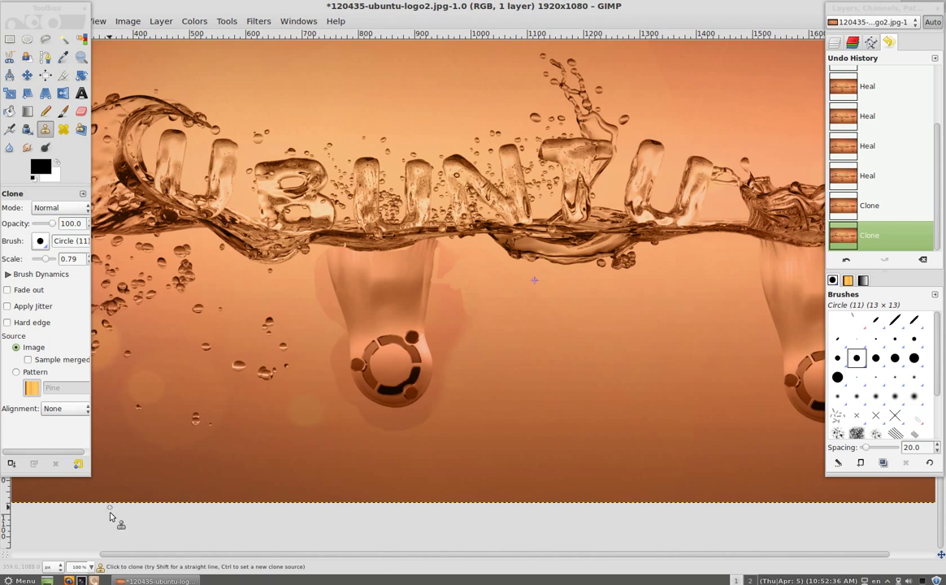
{"action": "left_click", "coordinate": [87, 567]}
{"action": "left_click", "coordinate": [85, 521]}
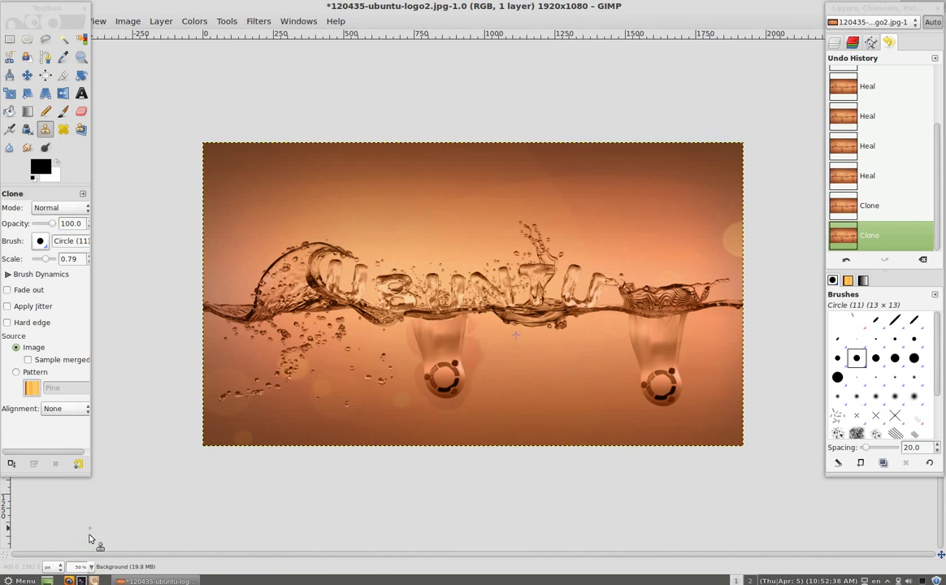